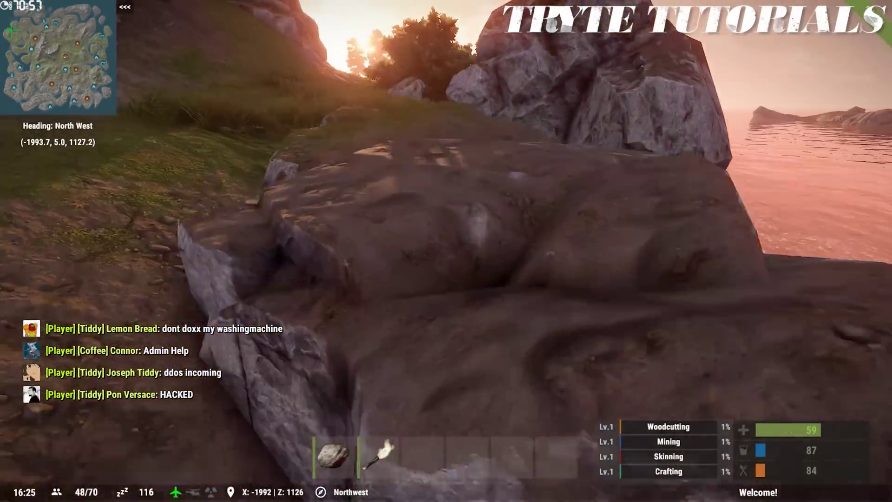
# Walk along the lakeshore and up the sunny hillside toward the bushes.
pyautogui.press('w')
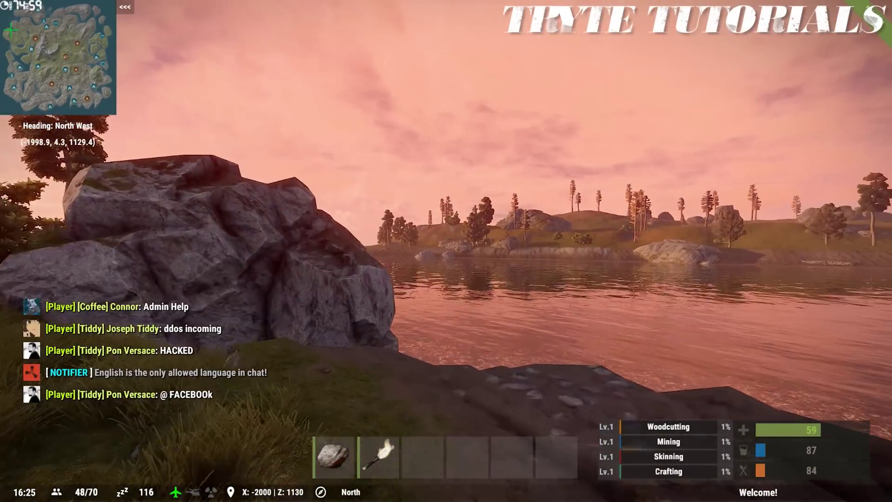
pyautogui.press('w')
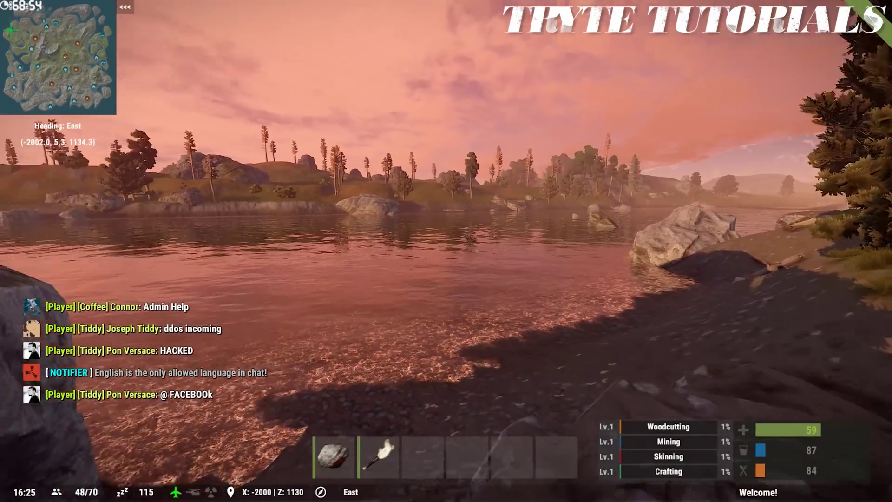
pyautogui.press('w')
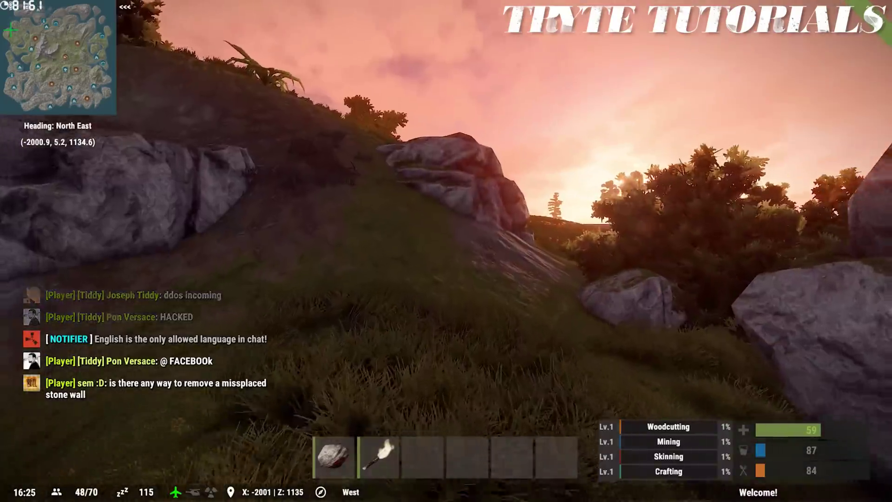
pyautogui.press('w')
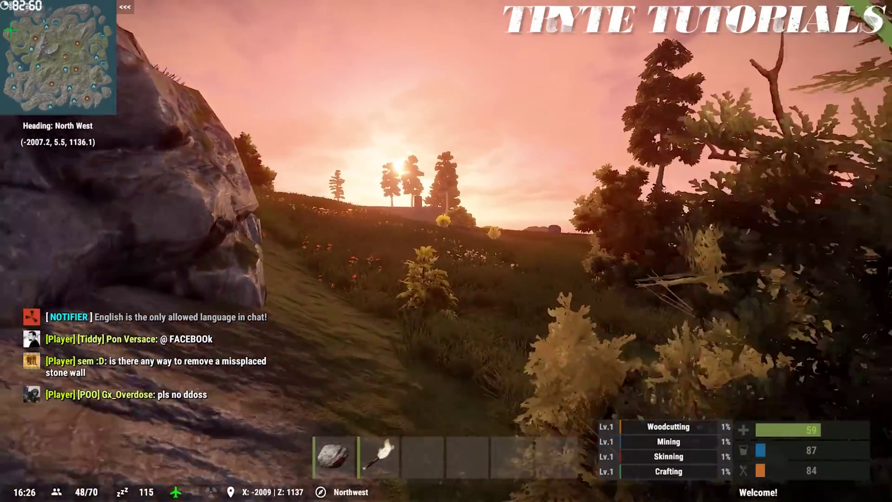
pyautogui.press('w')
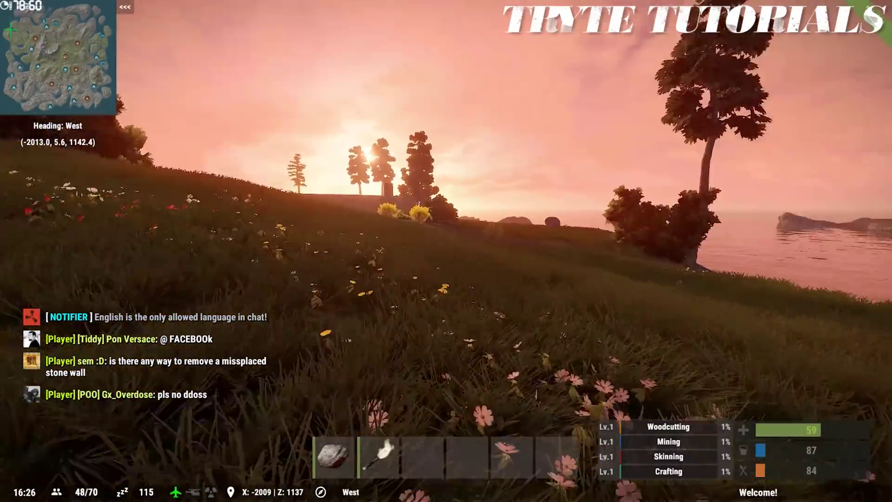
pyautogui.press('w')
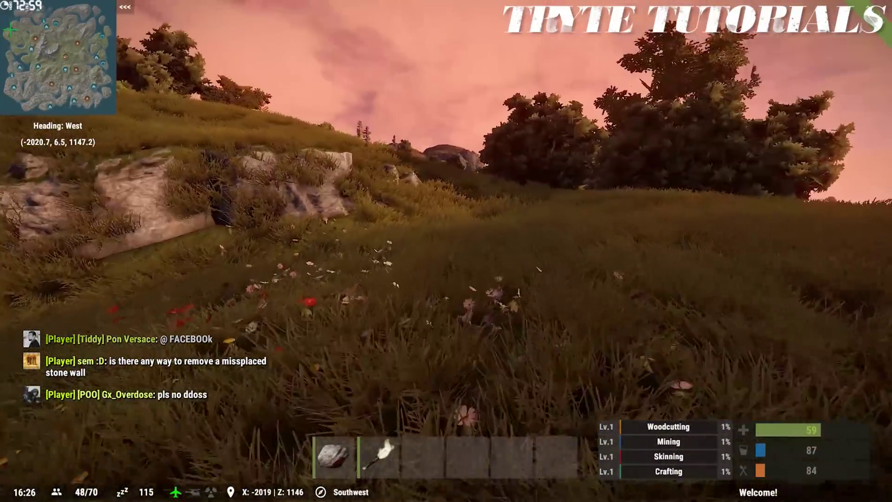
pyautogui.press('w')
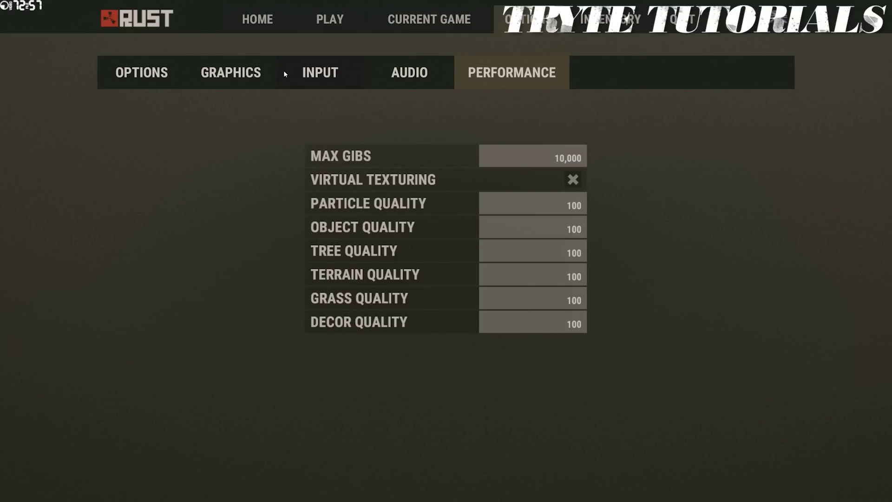
# Turn on Depth of Field in the Graphics options, then return to Performance settings.
pyautogui.click(232, 78)
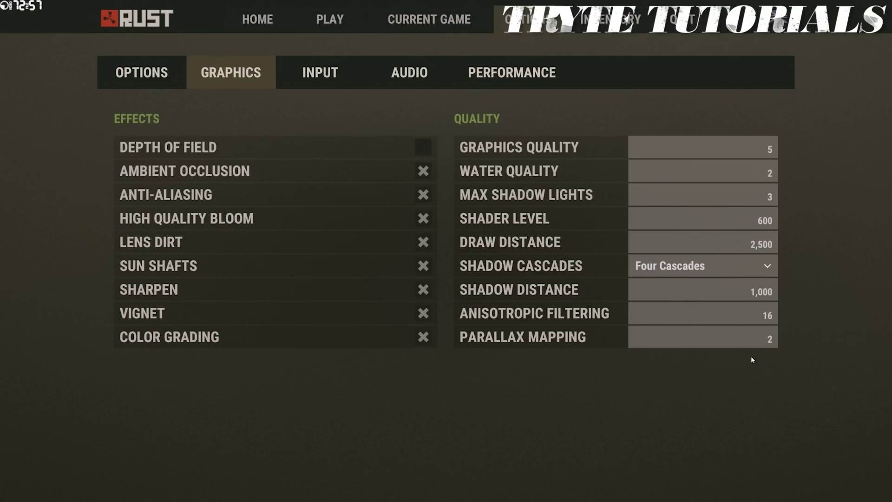
pyautogui.click(427, 148)
pyautogui.click(487, 72)
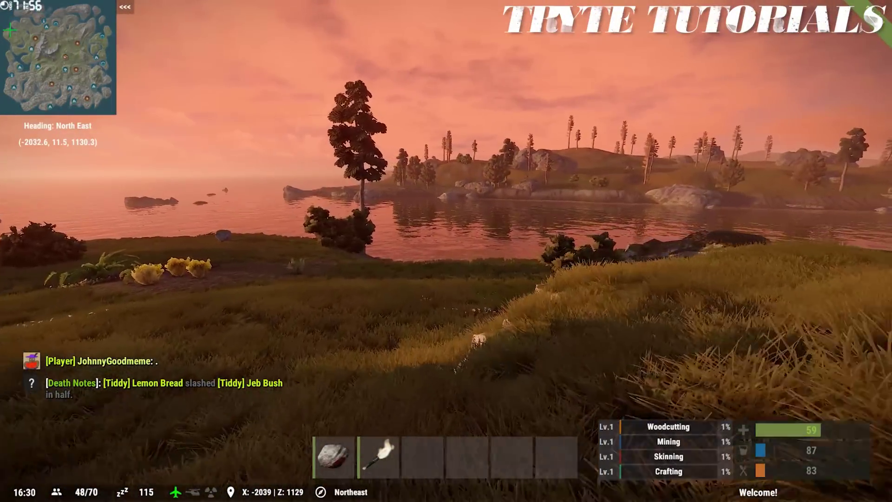
# Equip the rock from hotbar slot 1.
pyautogui.press('1')
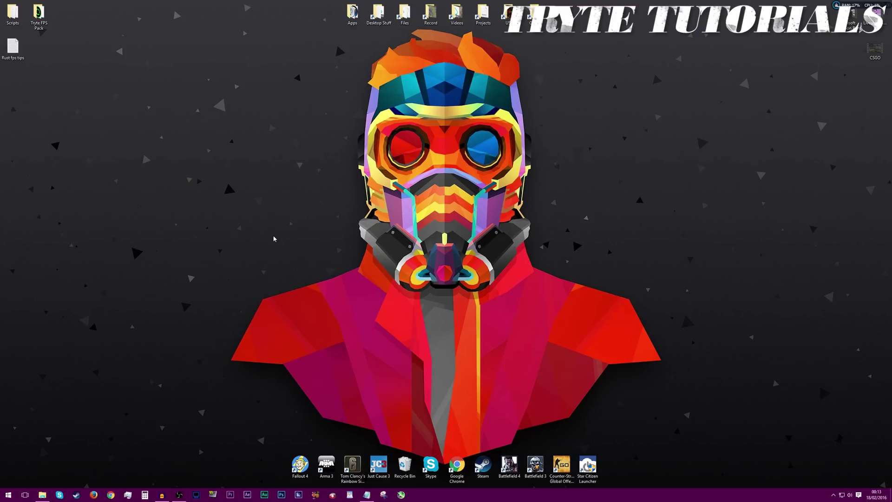
# Open the Windows Start menu from the taskbar's Start button.
pyautogui.moveTo(209, 72); pyautogui.dragTo(360, 270)
pyautogui.click(9, 495)
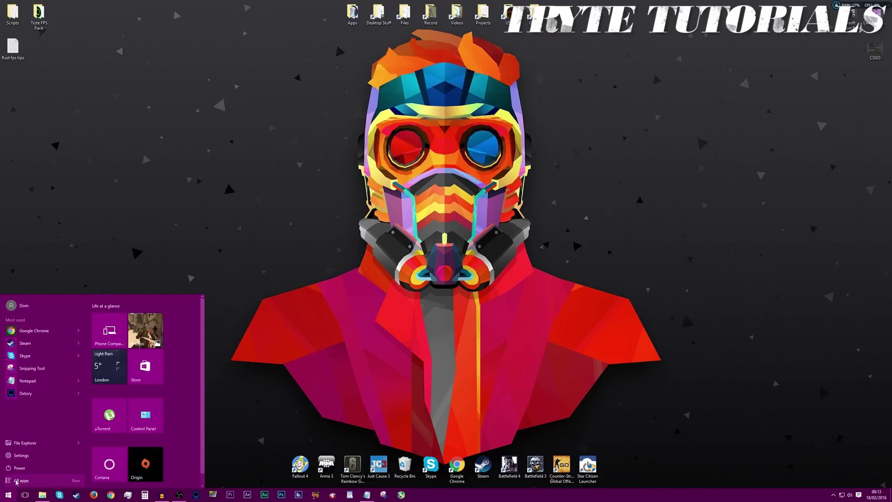
# Launch Device Manager and select the NVIDIA GeForce GTX 980 Ti under Display adapters.
pyautogui.write('devi')
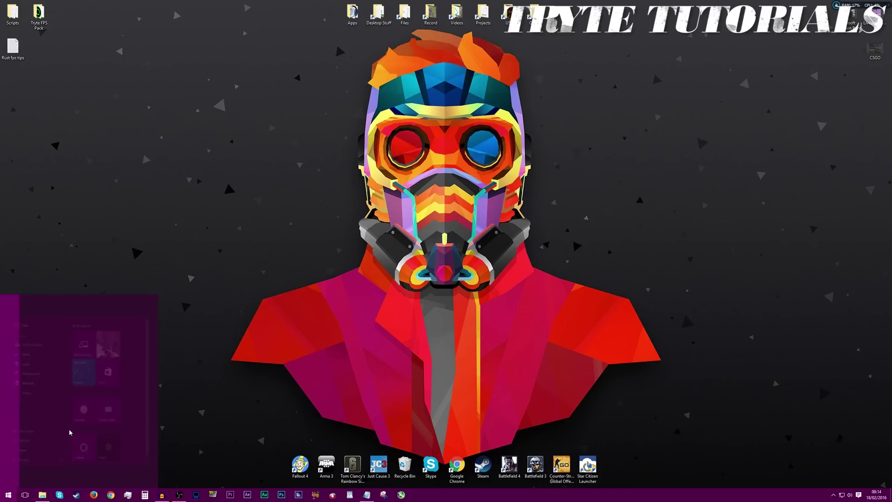
pyautogui.write('ce mana')
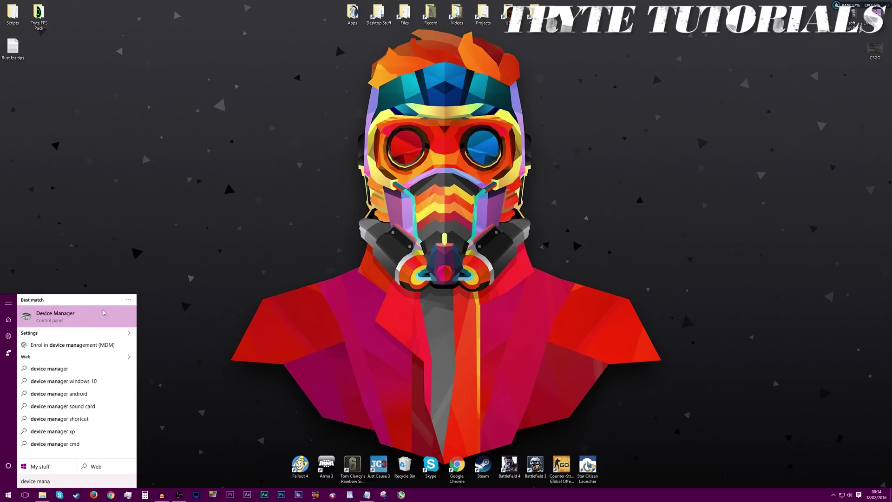
pyautogui.click(82, 319)
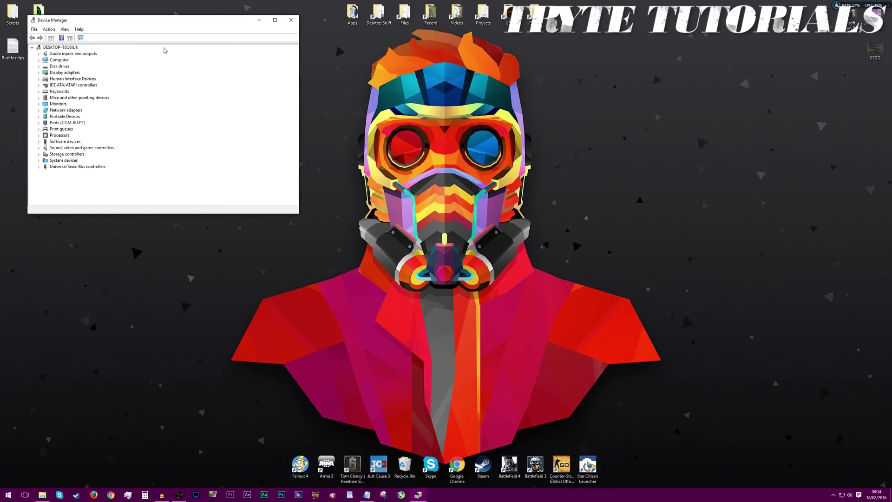
pyautogui.moveTo(151, 20); pyautogui.dragTo(421, 3)
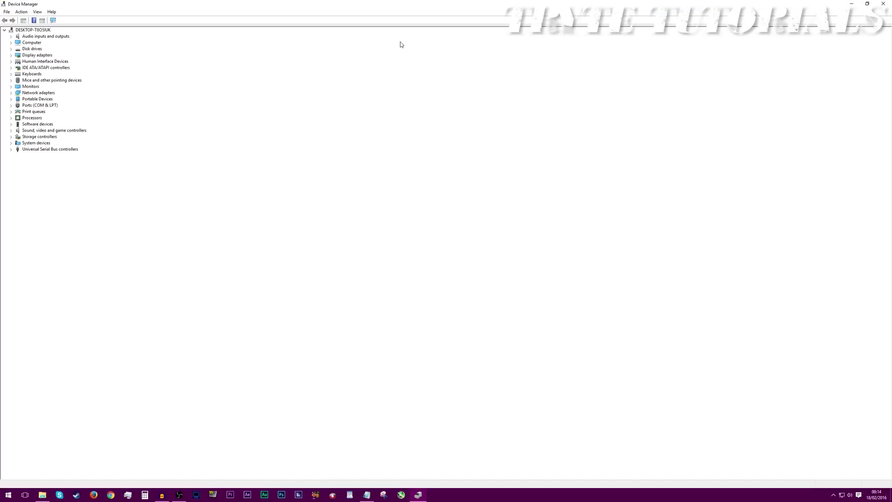
pyautogui.click(11, 55)
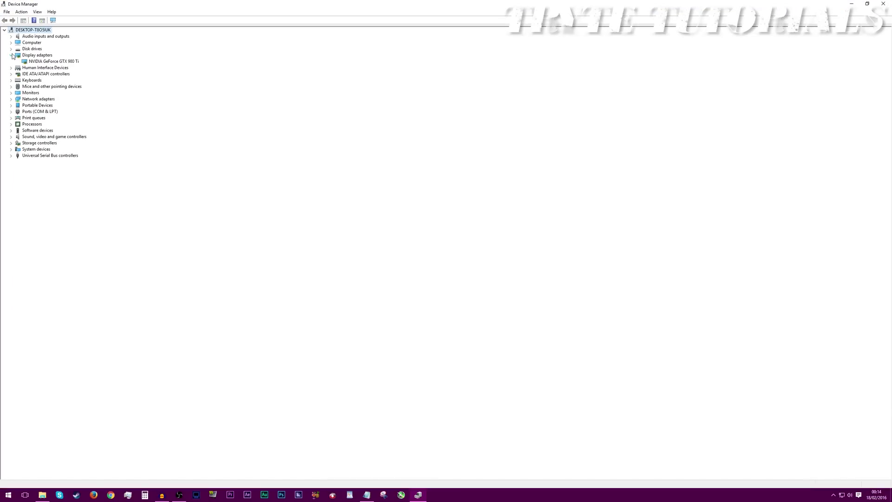
pyautogui.click(46, 61)
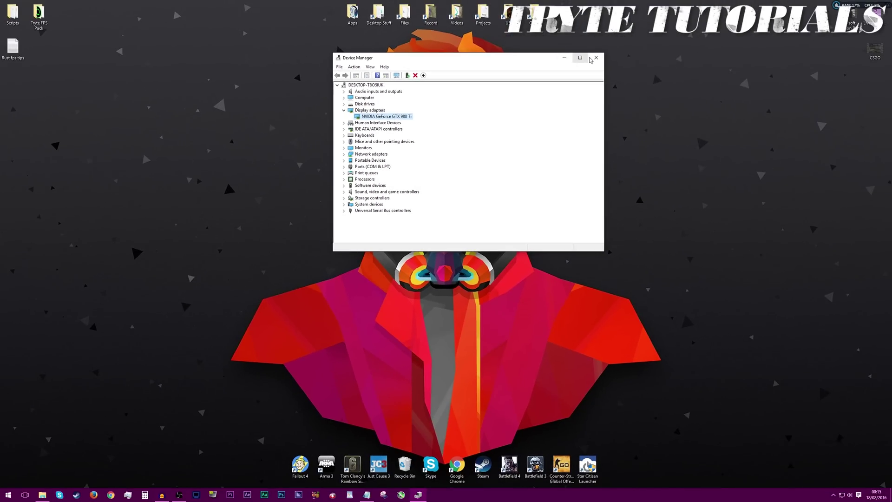
# Close Device Manager and view Control Panel's System page showing Core i7-5820K, 16 GB, Windows 10 Pro.
pyautogui.hotkey('alt', 'F4')
pyautogui.press('super')
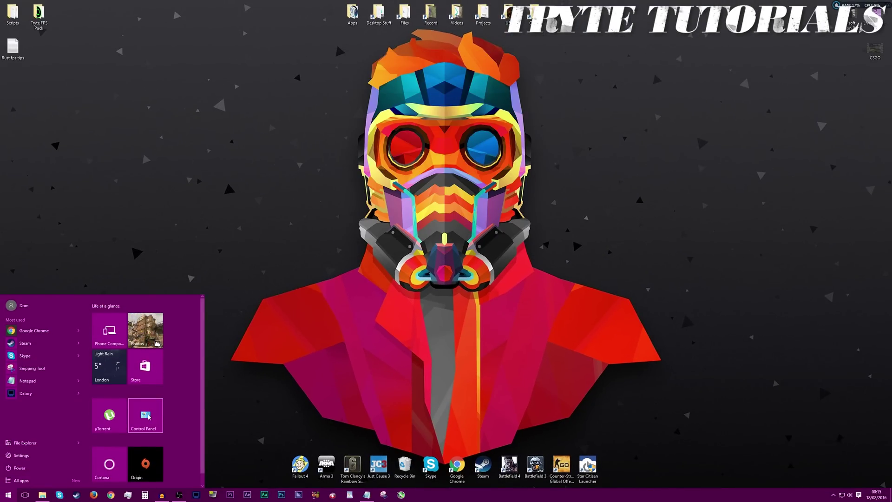
pyautogui.click(154, 415)
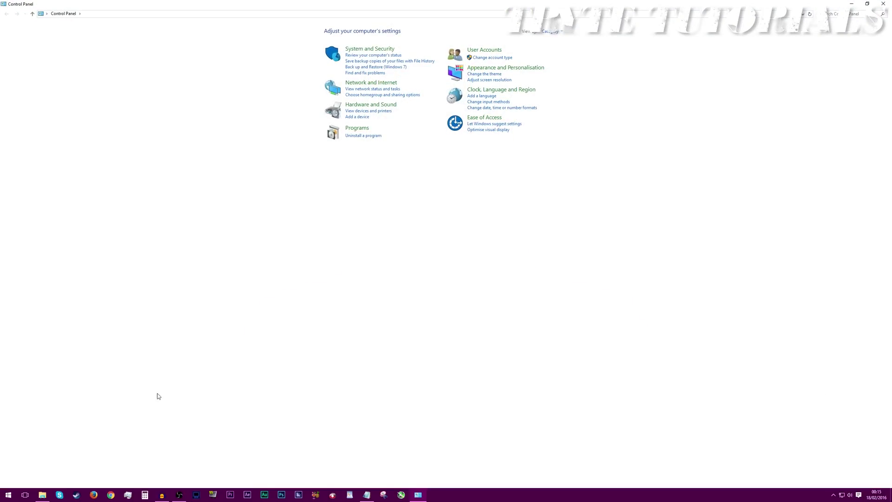
pyautogui.click(369, 50)
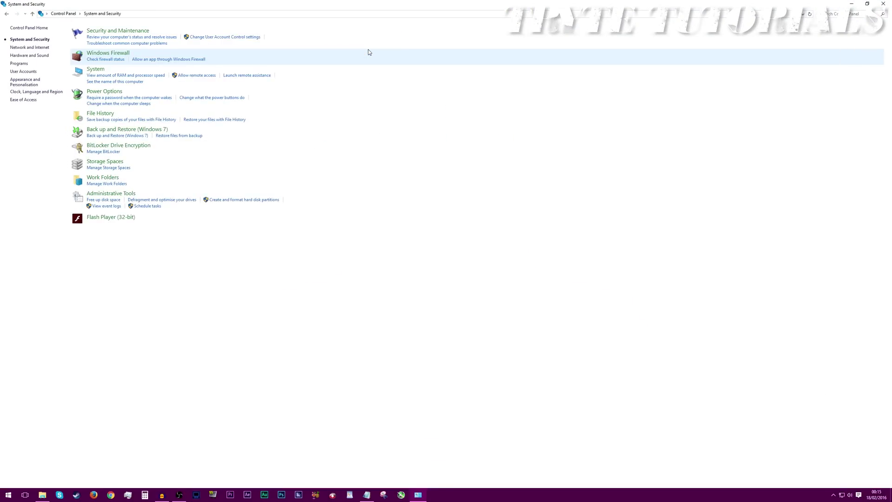
pyautogui.click(99, 71)
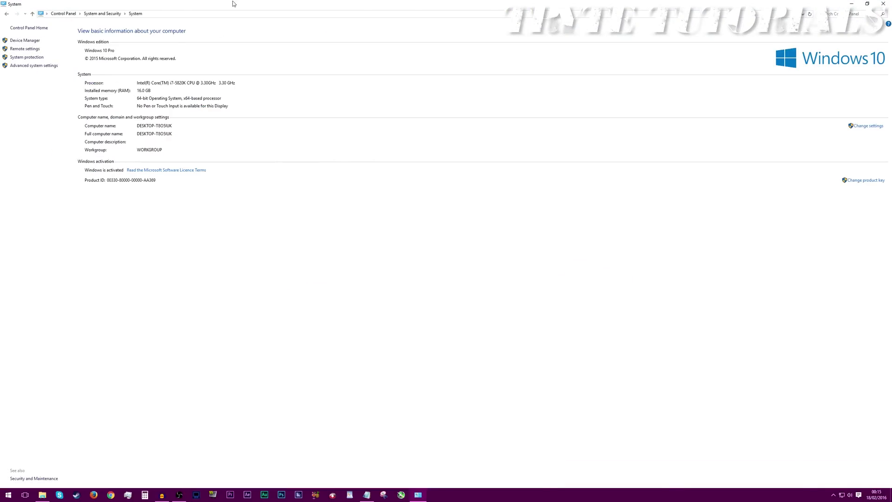
pyautogui.doubleClick(248, 3)
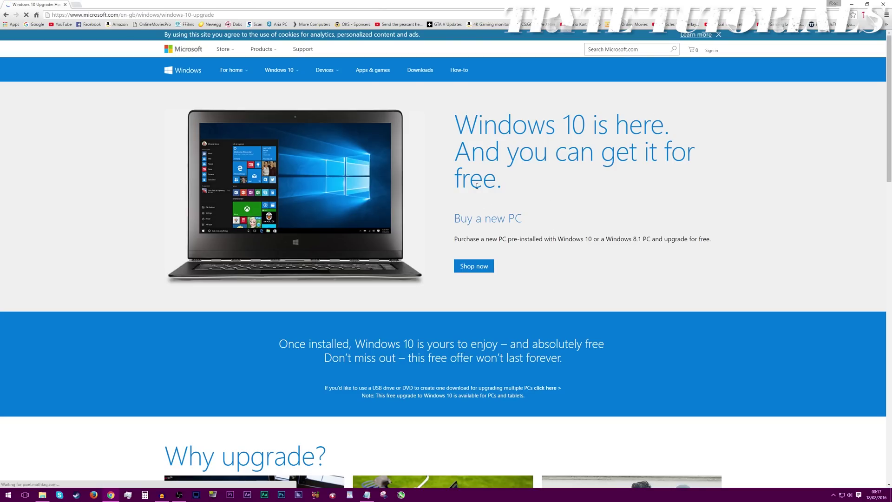
# Go from the Windows 10 upgrade page through Microsoft's Windows menu to AMD's driver download page.
pyautogui.scroll(-4, 497, 275)
pyautogui.scroll(4, 493, 279)
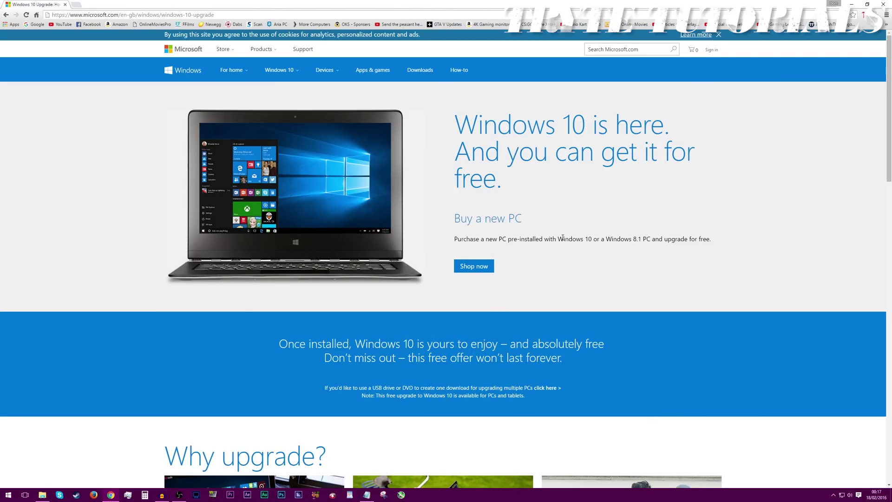
pyautogui.scroll(-15, 552, 242)
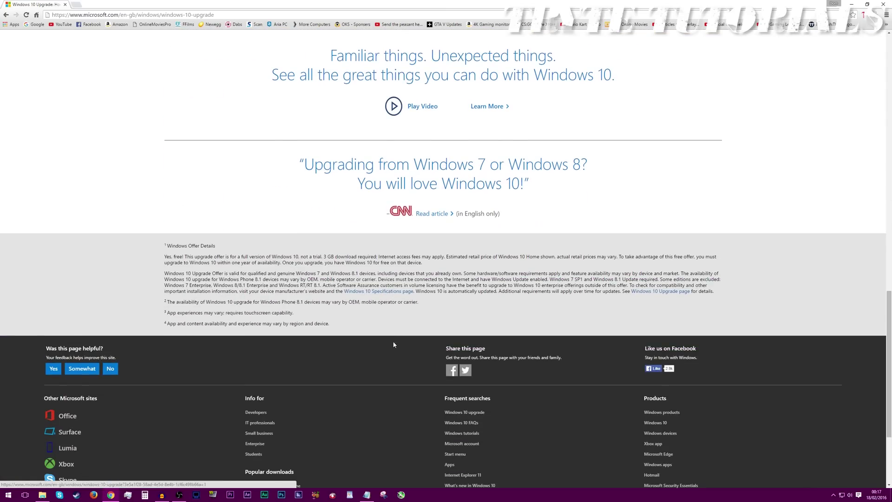
pyautogui.scroll(15, 394, 345)
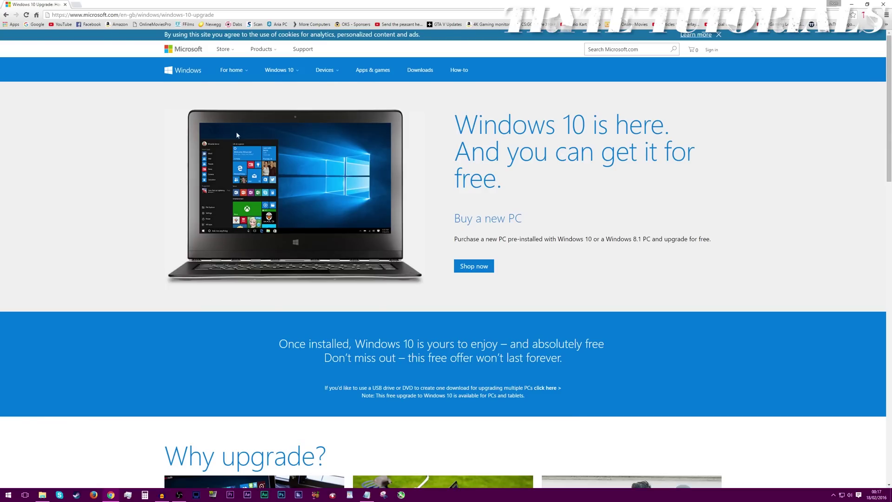
pyautogui.click(187, 76)
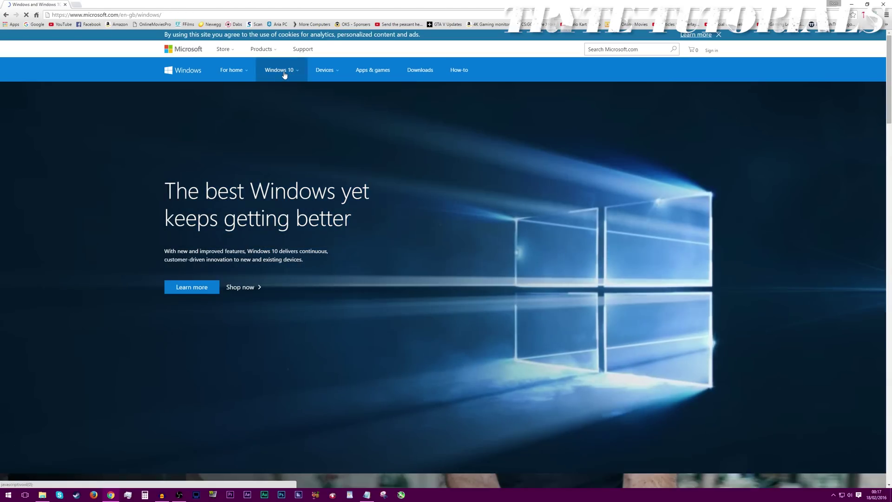
pyautogui.click(285, 74)
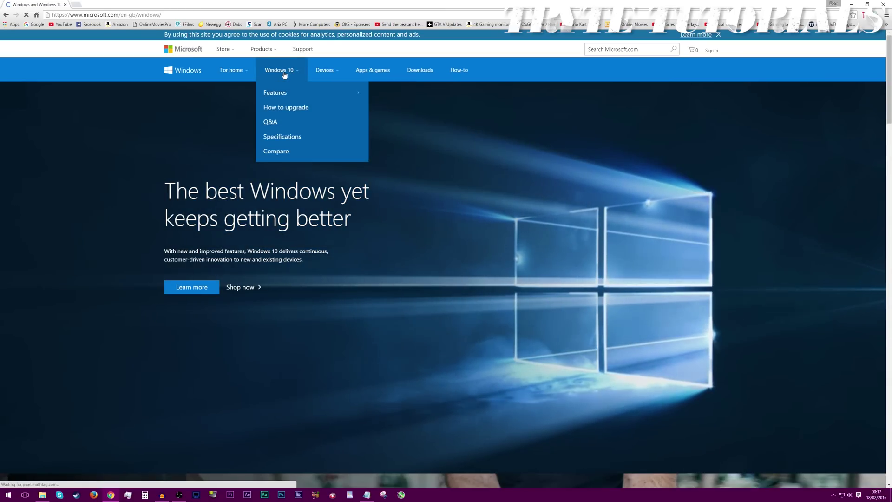
pyautogui.click(298, 113)
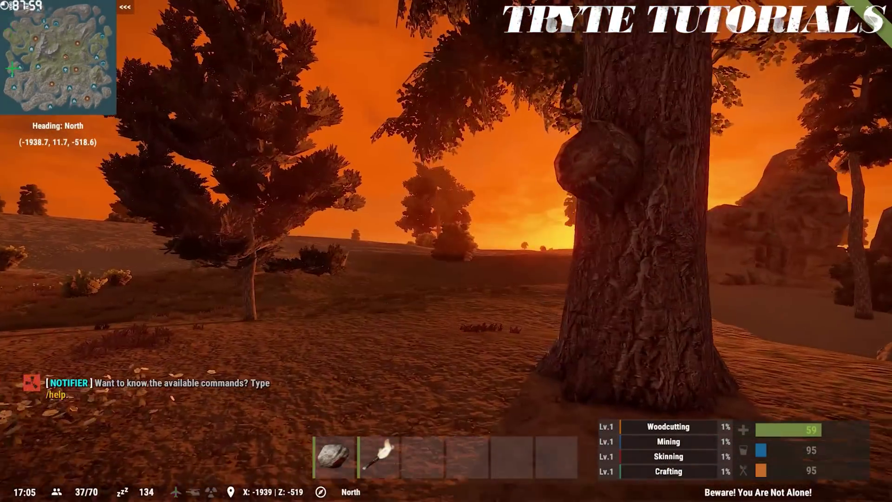
# Walk west across the field toward the trees and the sunset while watching the frame rate.
pyautogui.press('w')
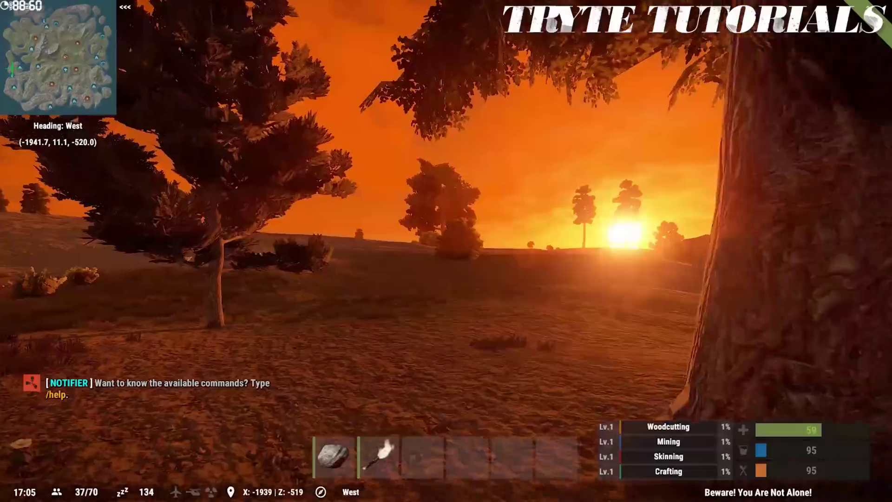
pyautogui.press('w')
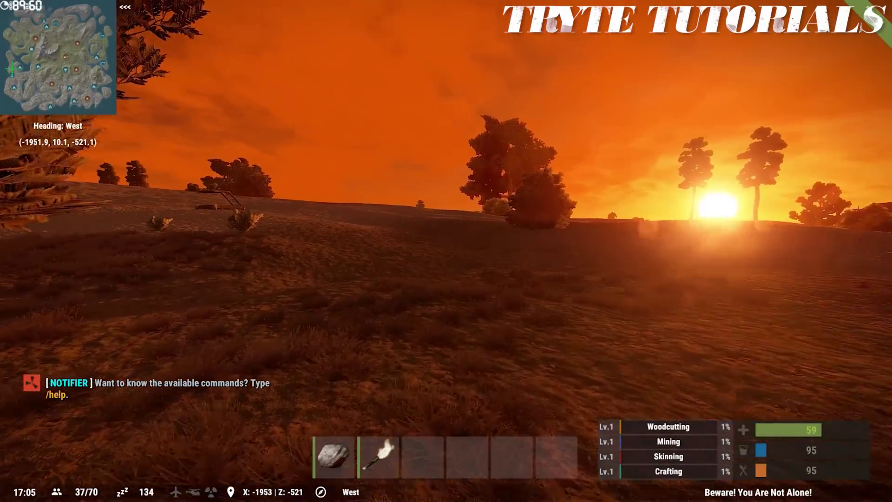
pyautogui.press('w')
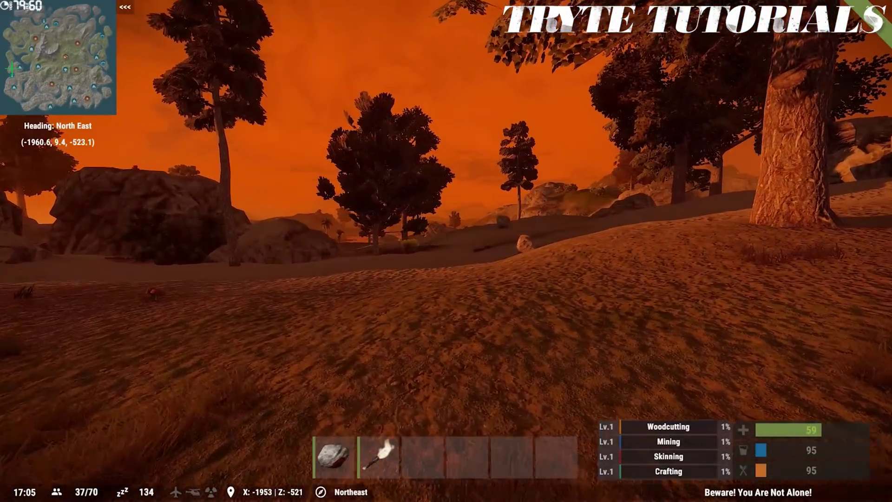
pyautogui.press('w')
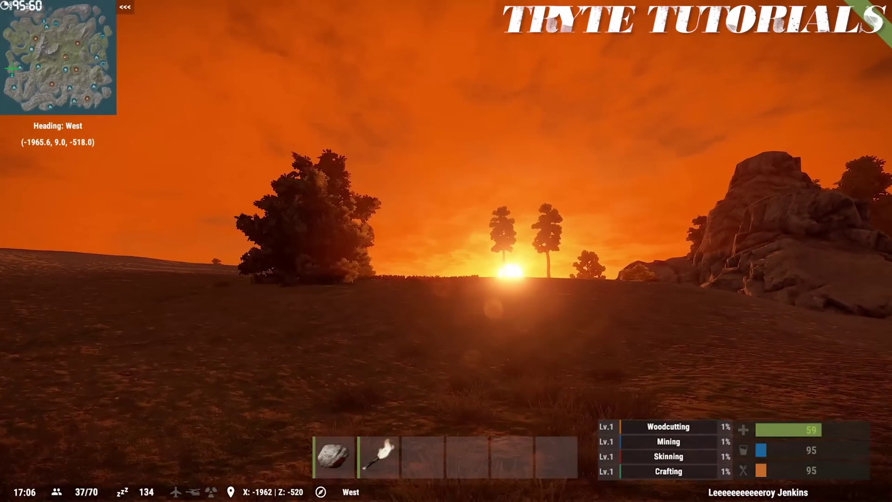
pyautogui.press('w')
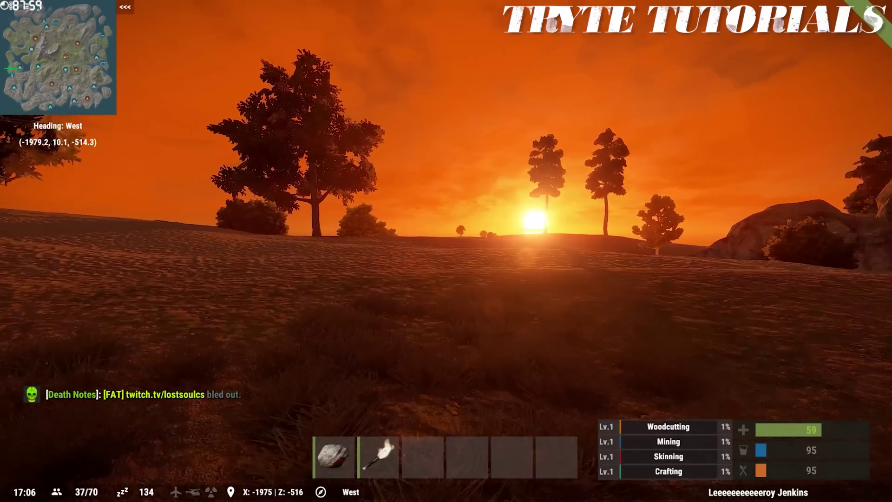
pyautogui.press('w')
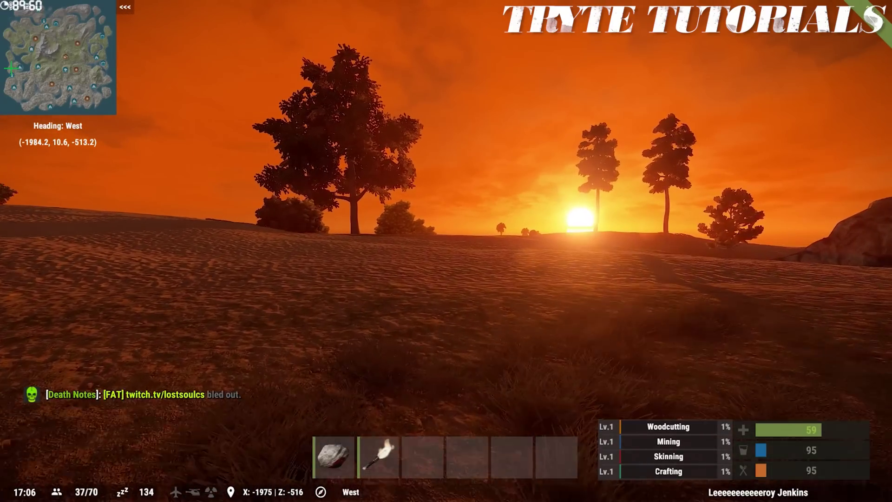
pyautogui.press('w')
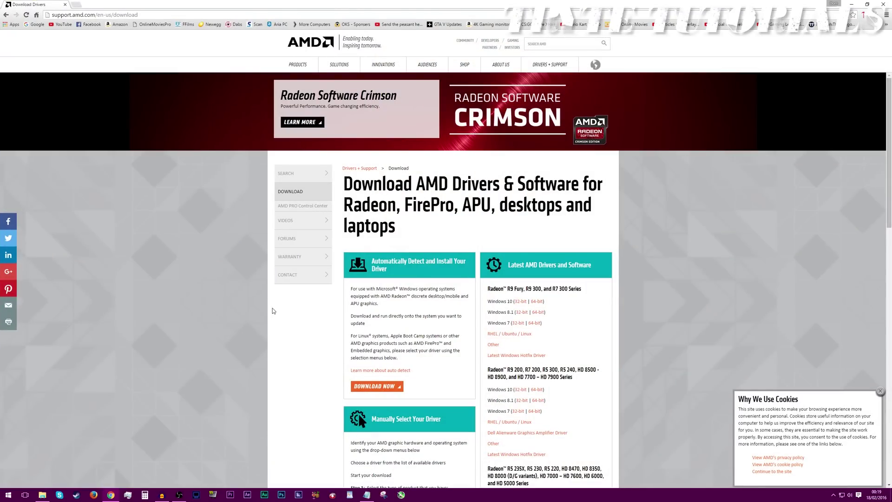
# Dismiss AMD's cookie notice and choose Desktop Graphics as the product type.
pyautogui.scroll(-3, 273, 311)
pyautogui.scroll(3, 831, 354)
pyautogui.click(881, 392)
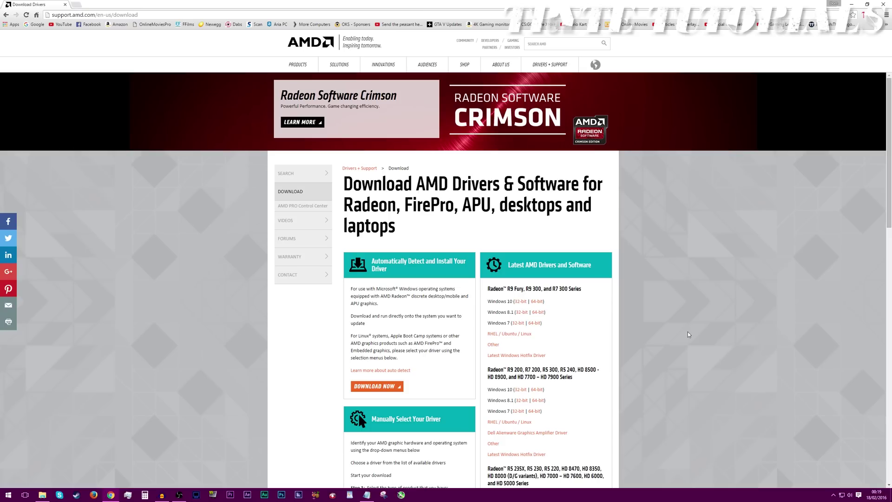
pyautogui.scroll(-3, 387, 310)
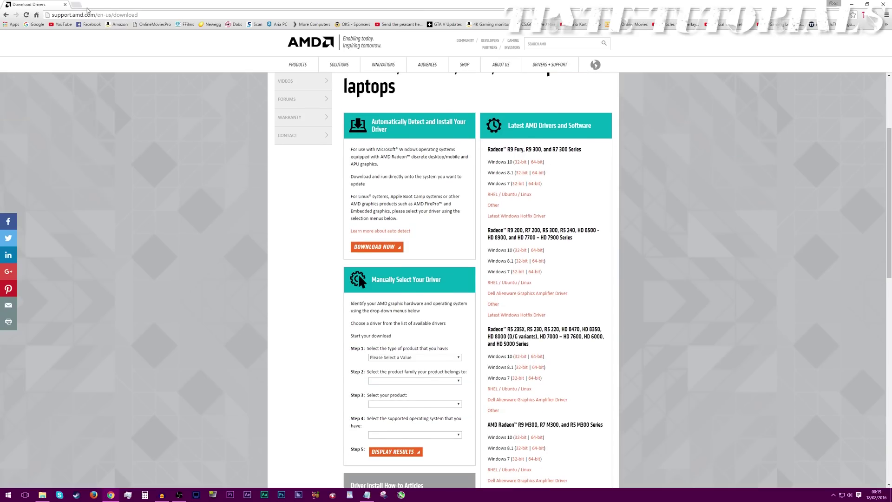
pyautogui.scroll(-1, 319, 281)
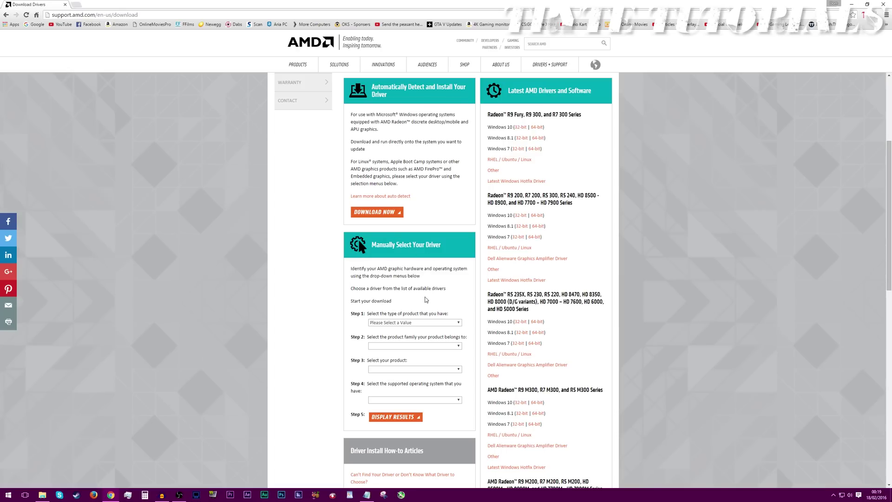
pyautogui.click(449, 326)
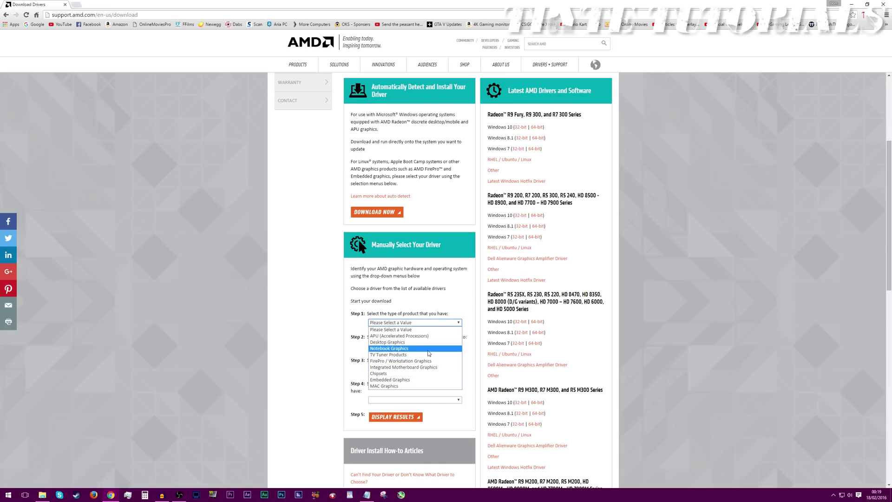
pyautogui.click(400, 342)
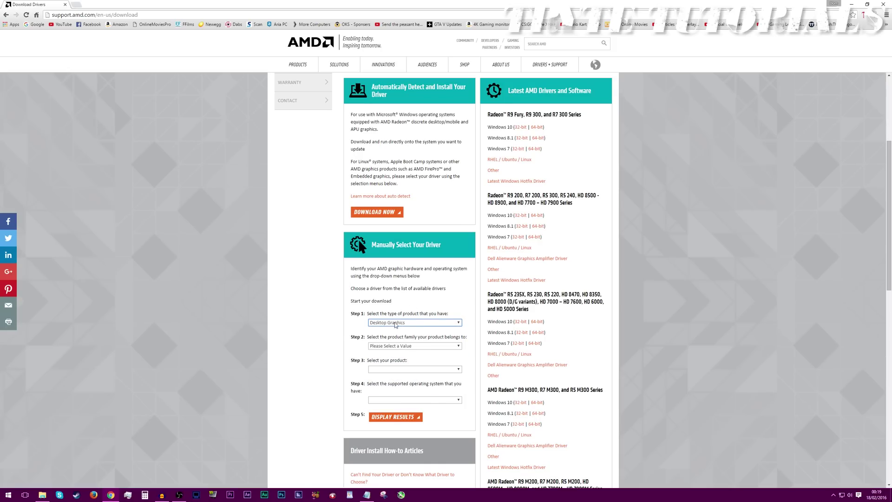
# Select Radeon R9 Series, Radeon R9 3xx Series and Windows 10 - 64 Bit, then display results.
pyautogui.click(422, 347)
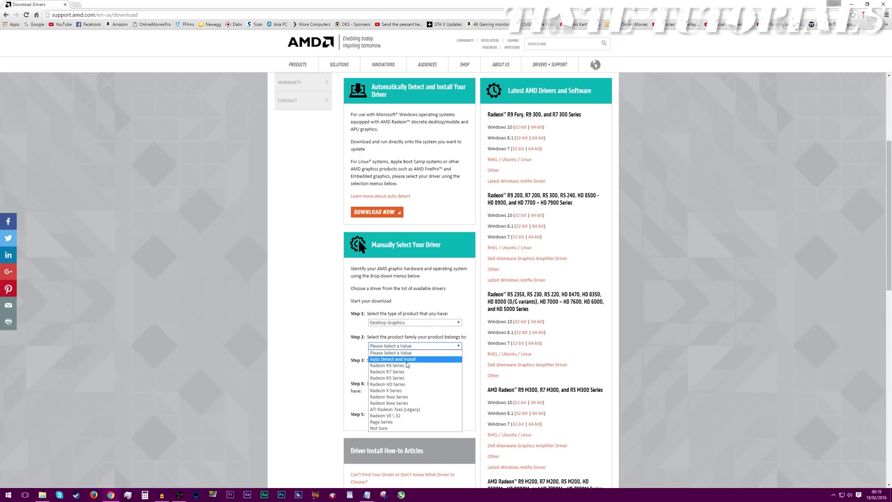
pyautogui.click(387, 365)
pyautogui.click(378, 370)
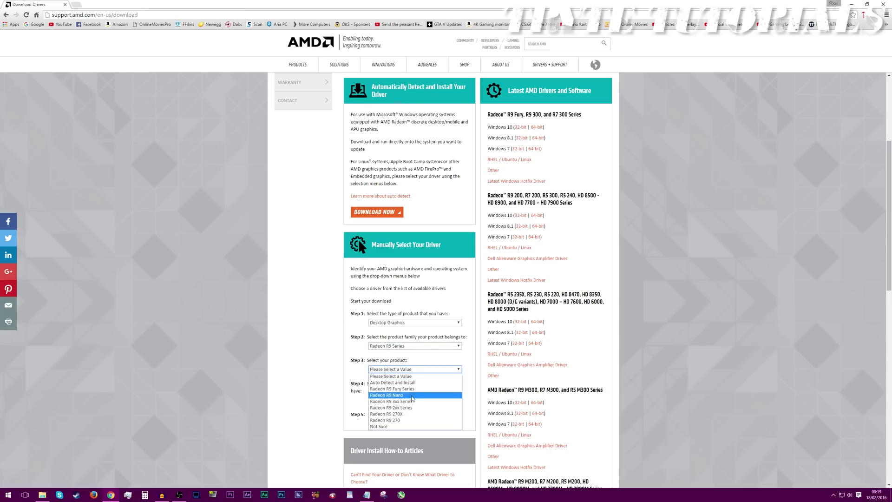
pyautogui.click(403, 402)
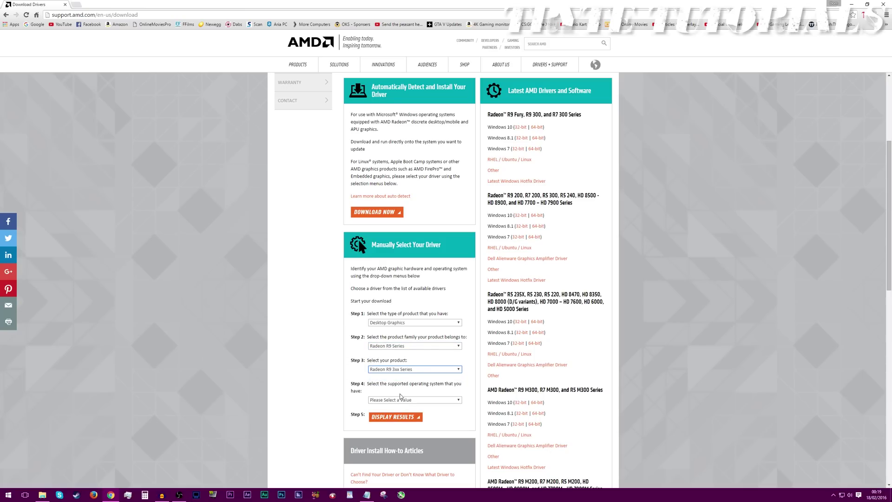
pyautogui.click(401, 399)
pyautogui.click(417, 415)
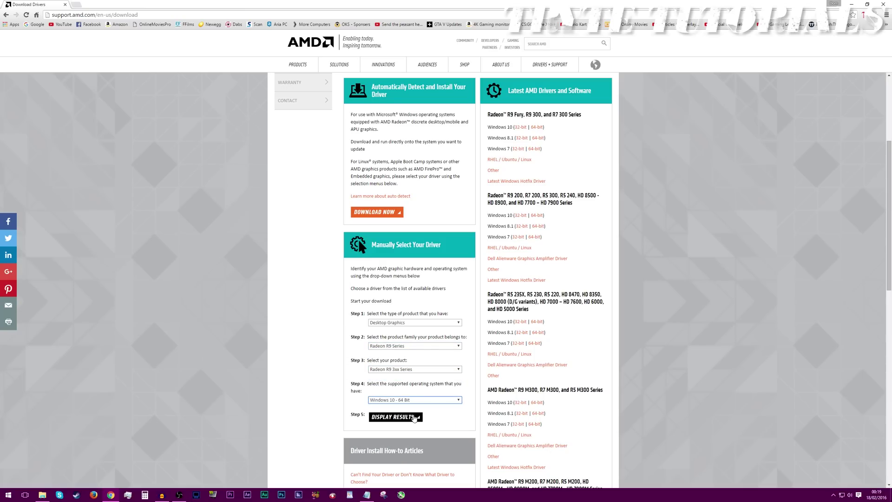
pyautogui.click(406, 416)
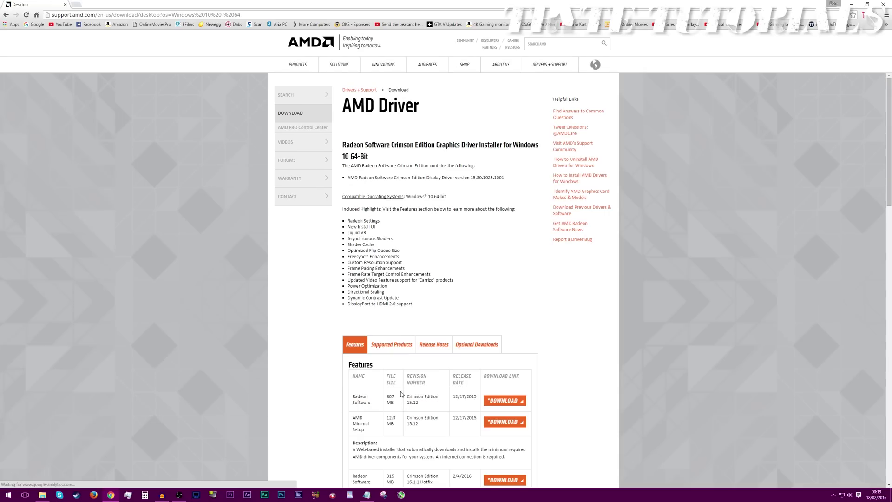
pyautogui.scroll(-3, 400, 386)
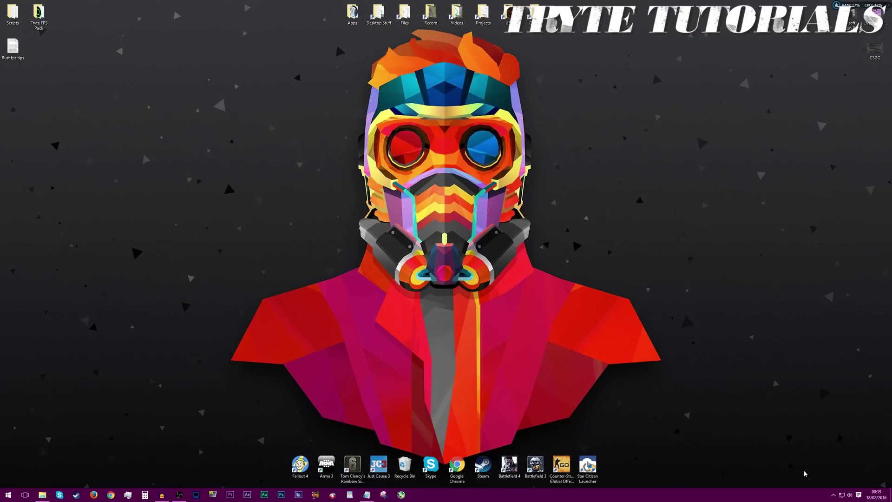
# Launch GeForce Experience from the tray and start a clean custom install of driver 361.91.
pyautogui.click(834, 495)
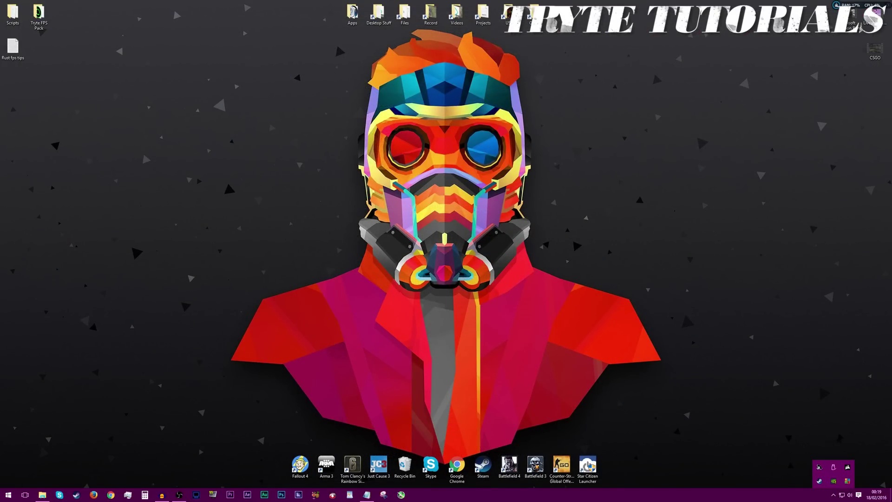
pyautogui.rightClick(834, 481)
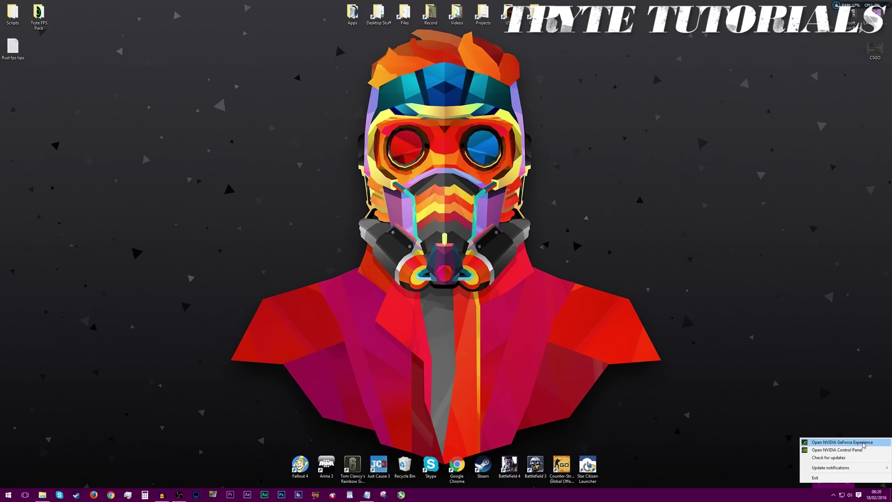
pyautogui.click(842, 442)
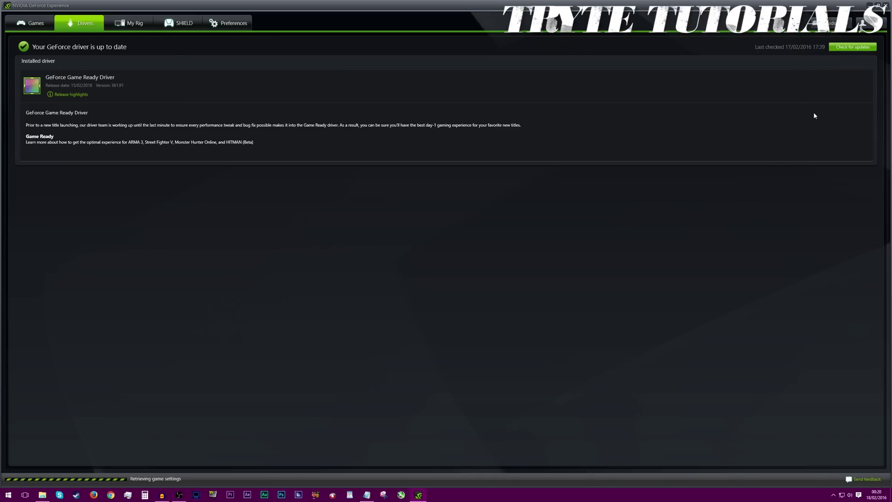
pyautogui.click(853, 47)
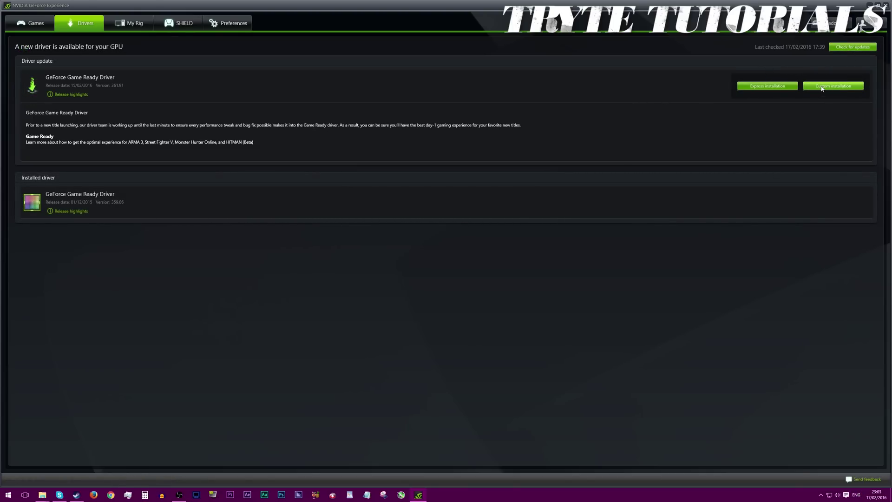
pyautogui.click(839, 88)
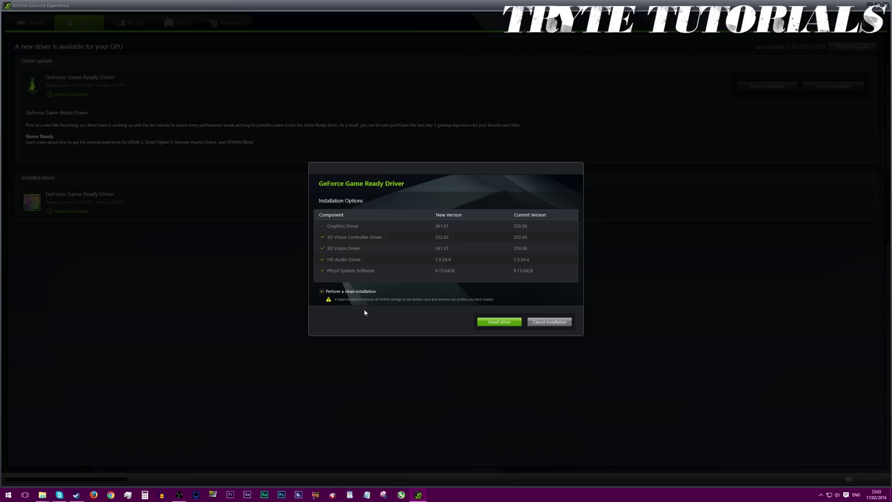
pyautogui.click(501, 323)
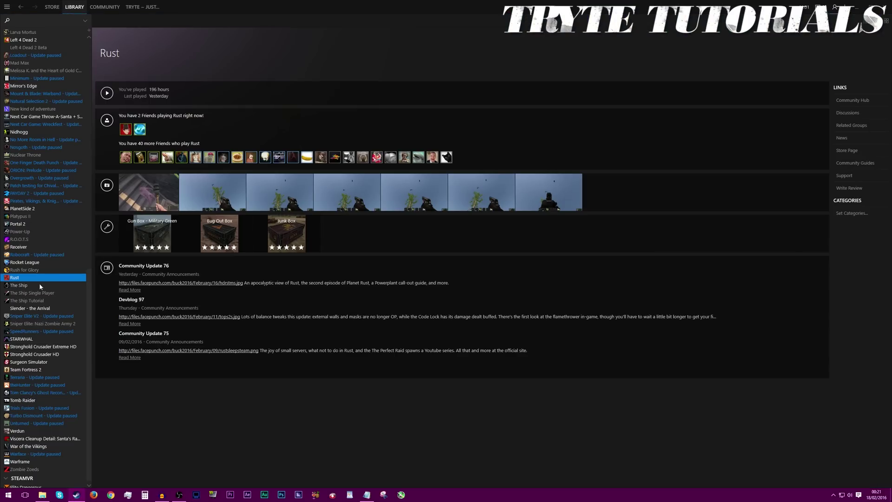
# Open Rust's Properties from the Steam Library and switch to the Local files tab.
pyautogui.rightClick(20, 279)
pyautogui.press('Escape')
pyautogui.moveTo(90, 368)
pyautogui.mouseDown()
pyautogui.moveTo(95, 335)
pyautogui.moveTo(90, 384)
pyautogui.mouseUp()
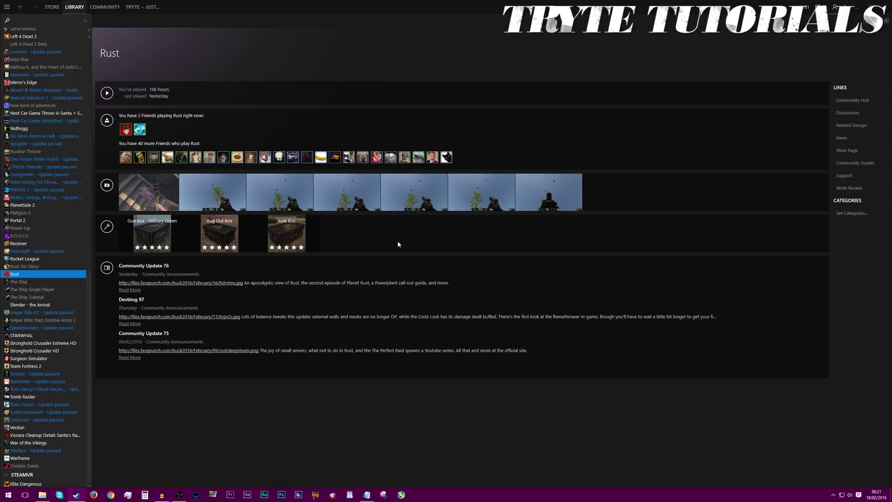
pyautogui.rightClick(23, 276)
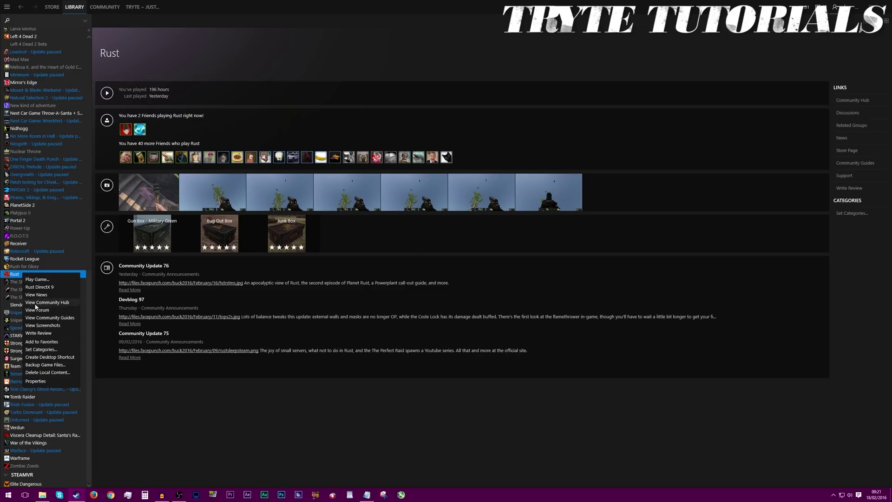
pyautogui.click(35, 381)
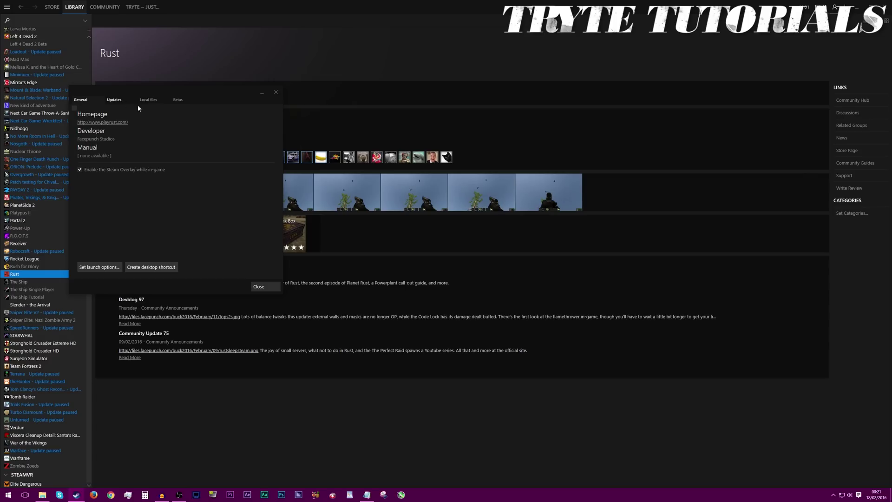
pyautogui.moveTo(156, 95); pyautogui.dragTo(416, 125)
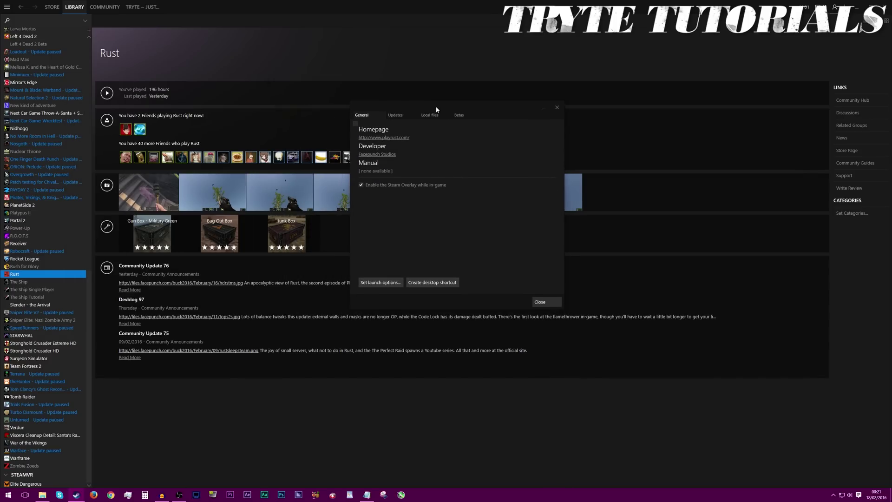
pyautogui.moveTo(436, 108); pyautogui.dragTo(436, 88)
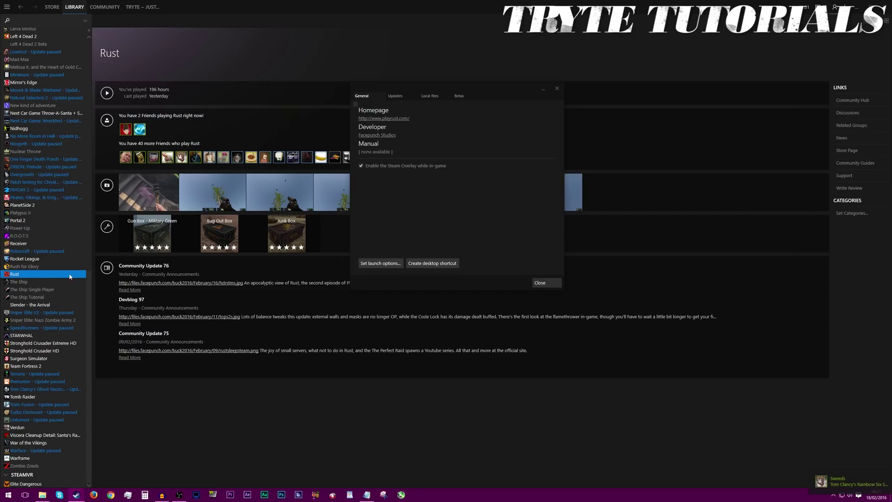
pyautogui.click(431, 97)
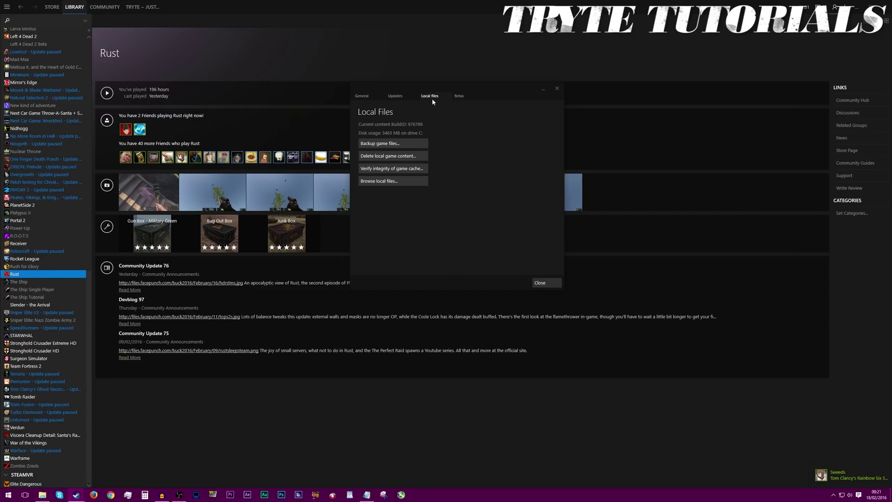
# Browse Rust's install folder and Games\steamapps\common on the Recording SSD (R:), then close Explorer.
pyautogui.click(409, 184)
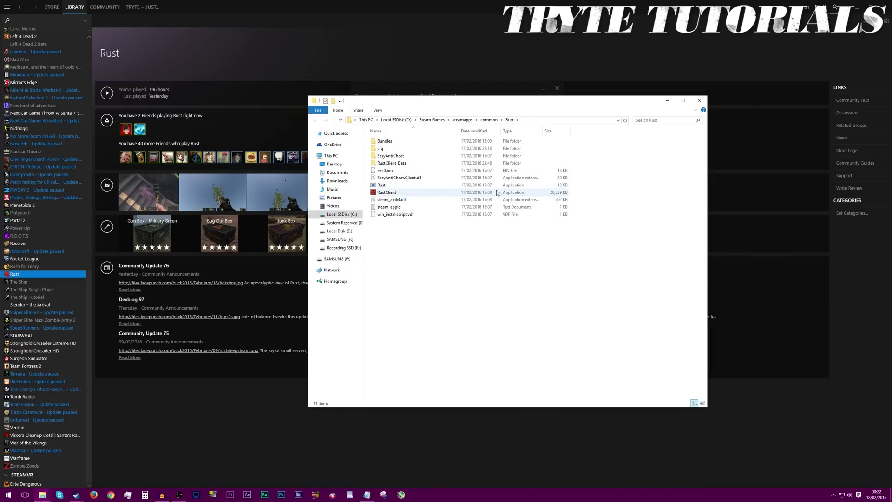
pyautogui.click(489, 120)
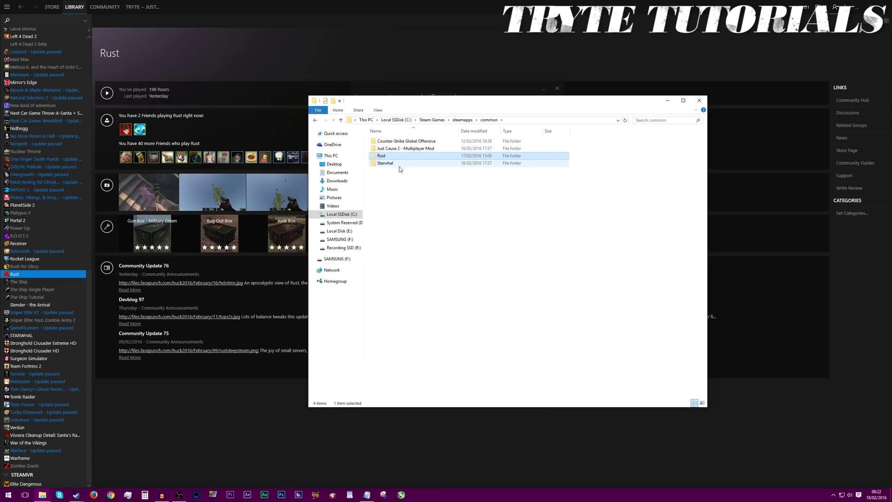
pyautogui.click(348, 248)
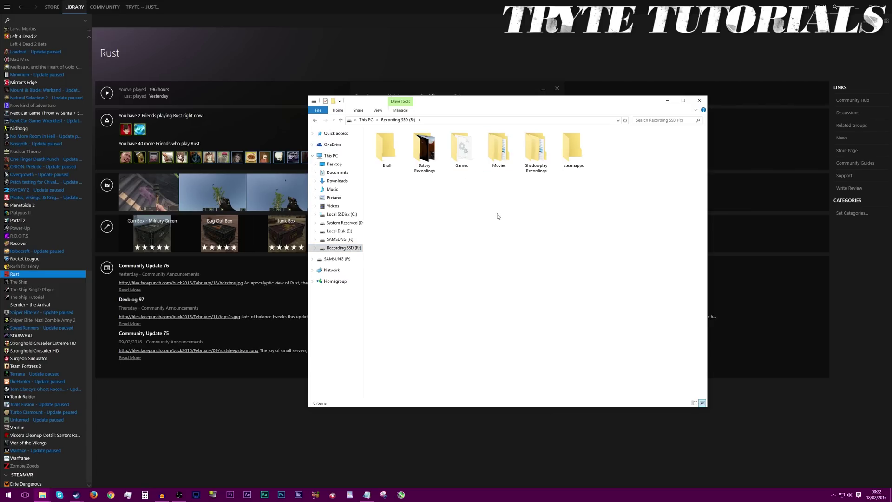
pyautogui.doubleClick(466, 152)
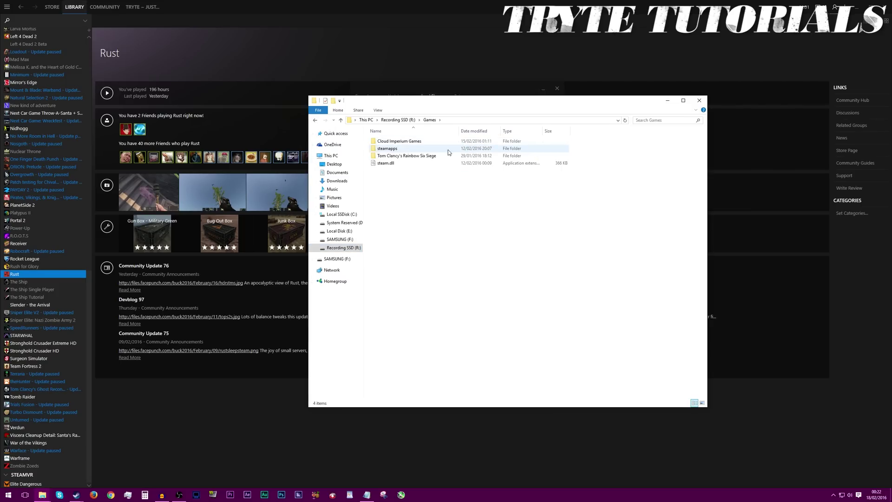
pyautogui.doubleClick(409, 150)
pyautogui.doubleClick(403, 141)
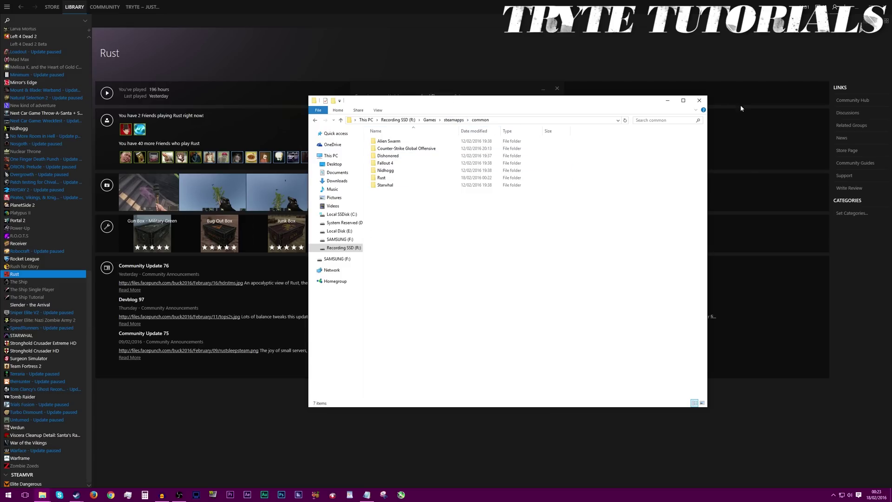
pyautogui.click(700, 100)
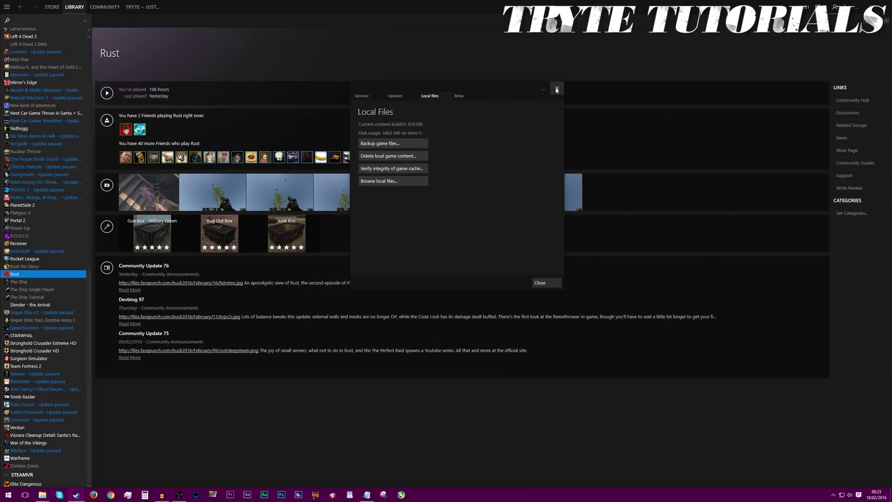
# Close Rust Properties, view the Steam Library Folders under Settings > Downloads, then close Settings.
pyautogui.click(557, 89)
pyautogui.click(6, 7)
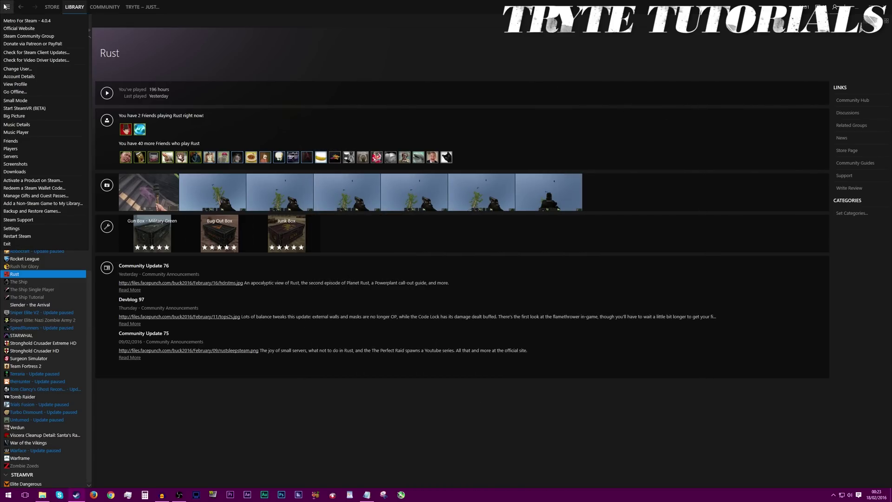
pyautogui.click(29, 229)
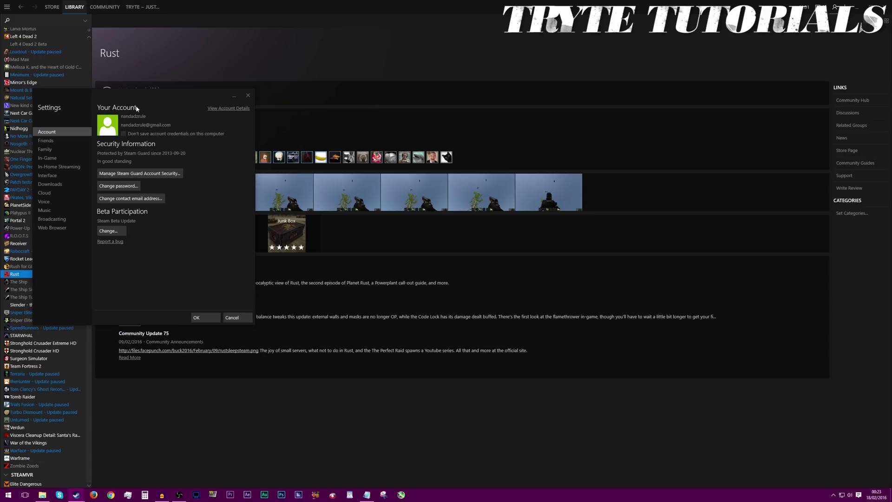
pyautogui.moveTo(136, 107); pyautogui.dragTo(404, 85)
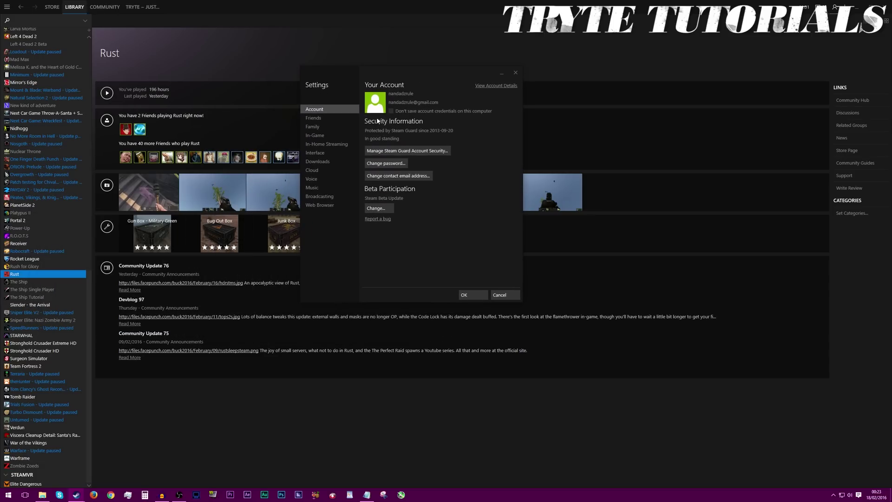
pyautogui.click(325, 162)
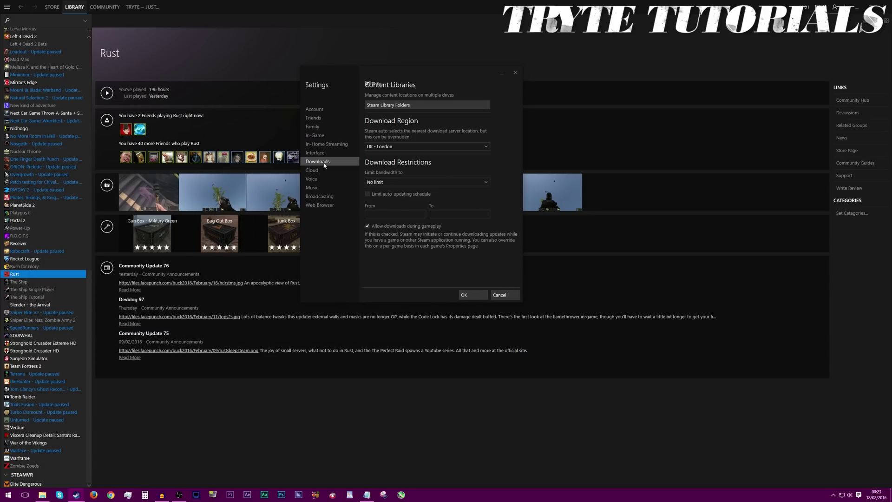
pyautogui.click(457, 106)
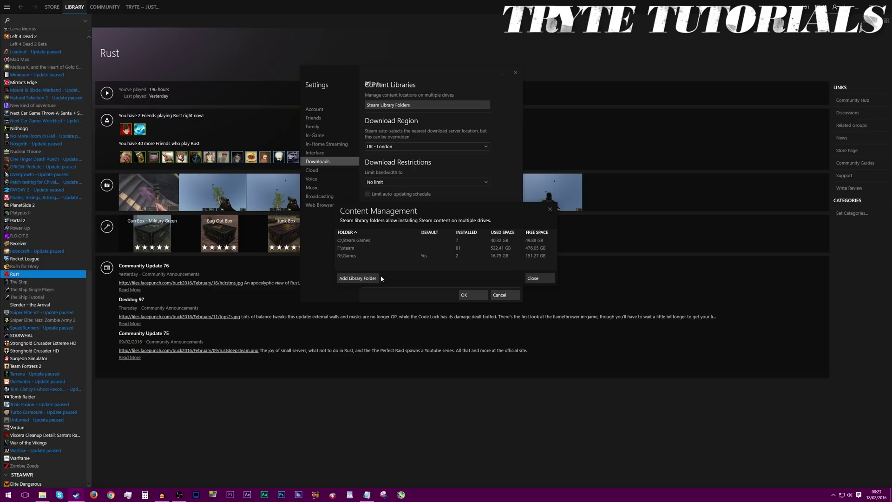
pyautogui.click(540, 279)
pyautogui.click(474, 296)
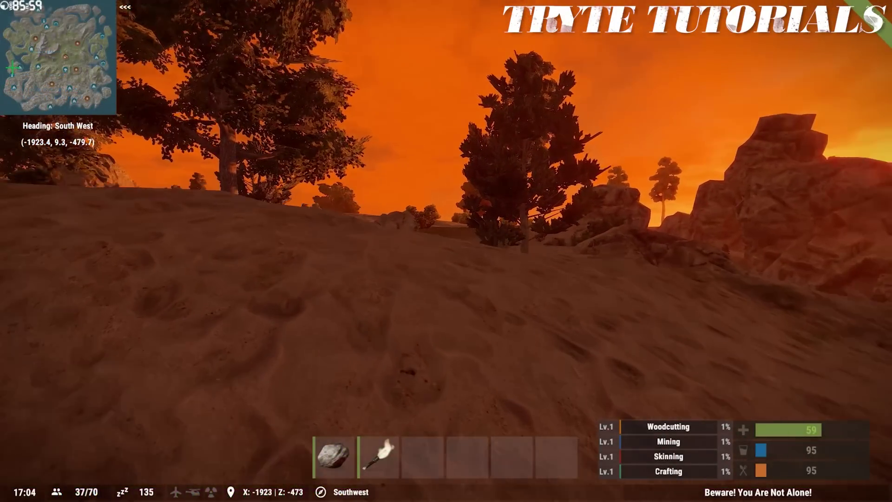
# Walk around the sandy map in Rust, turning through various directions toward the large rocks.
pyautogui.press('w')
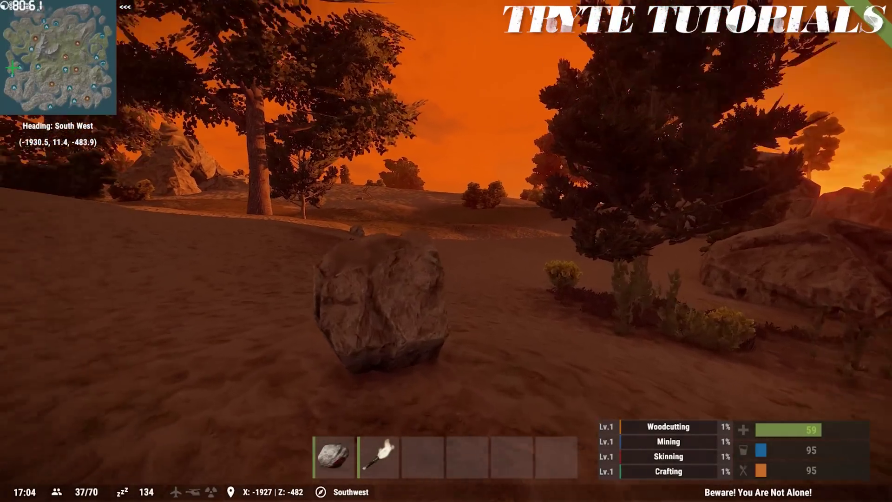
pyautogui.press('w')
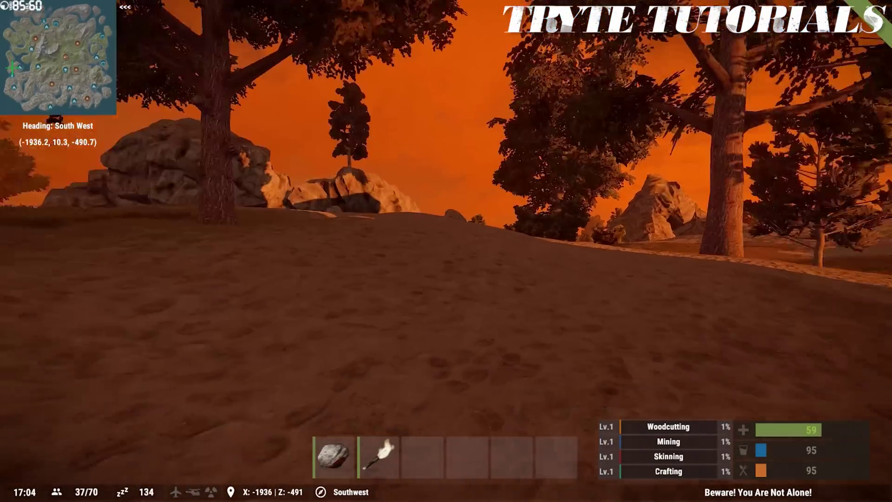
pyautogui.press('w')
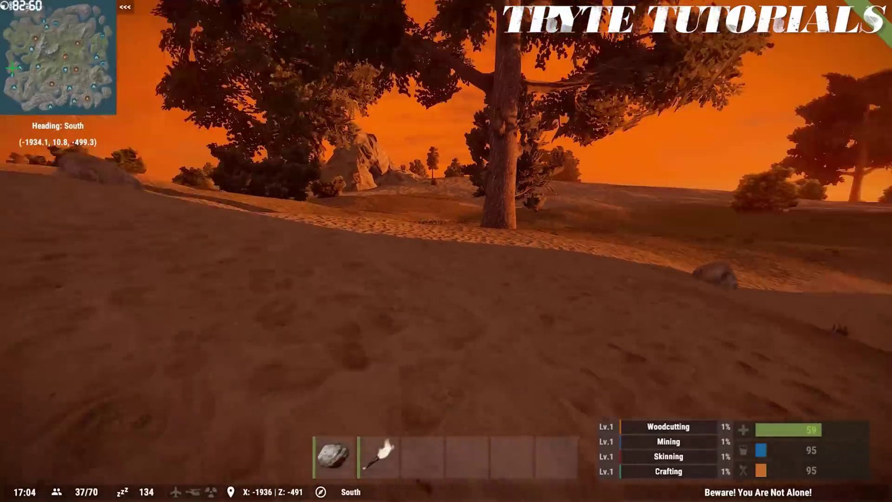
pyautogui.press('w')
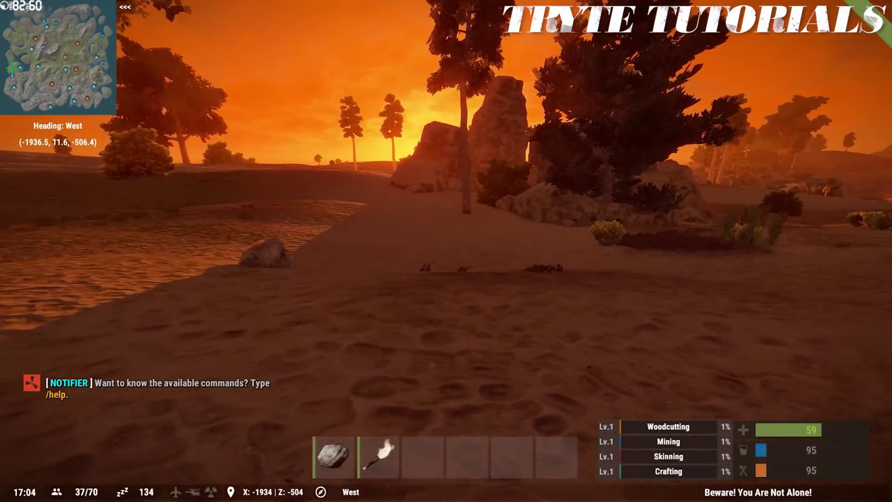
pyautogui.press('w')
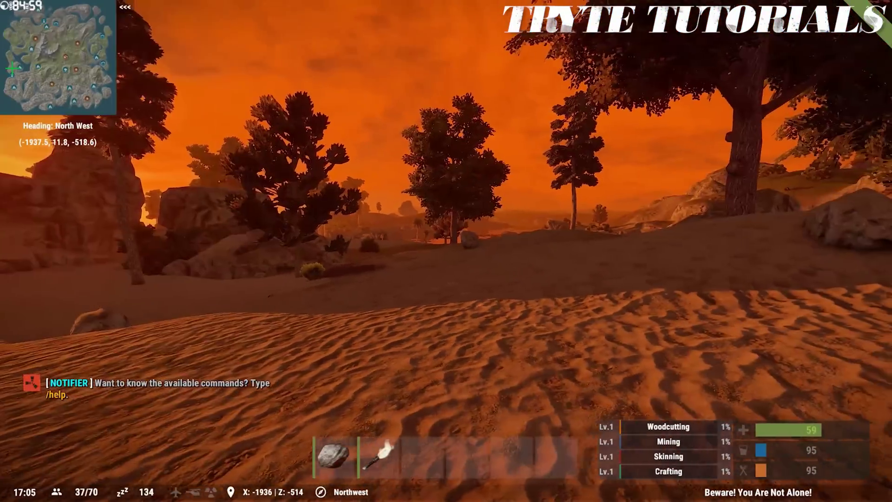
pyautogui.press('w')
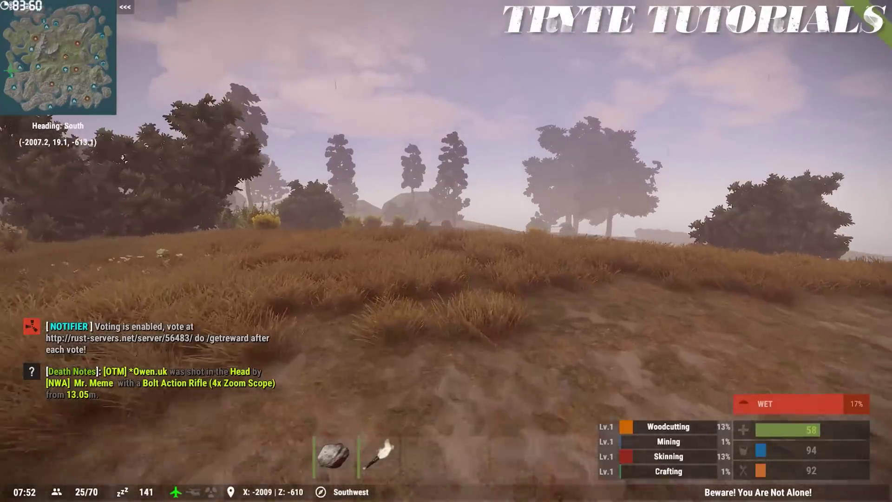
pyautogui.press('w')
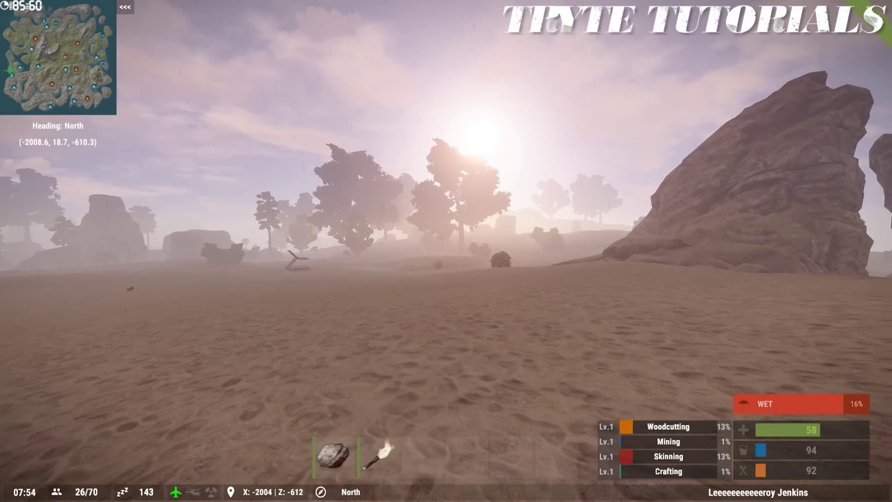
# Walk north to the sulfur ore node, collect it, then walk on toward the sun.
pyautogui.press('w')
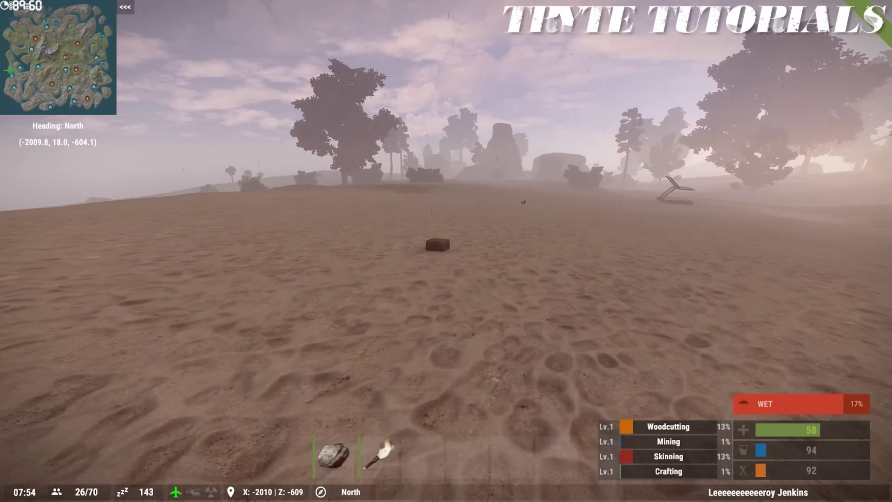
pyautogui.press('w')
pyautogui.press('e')
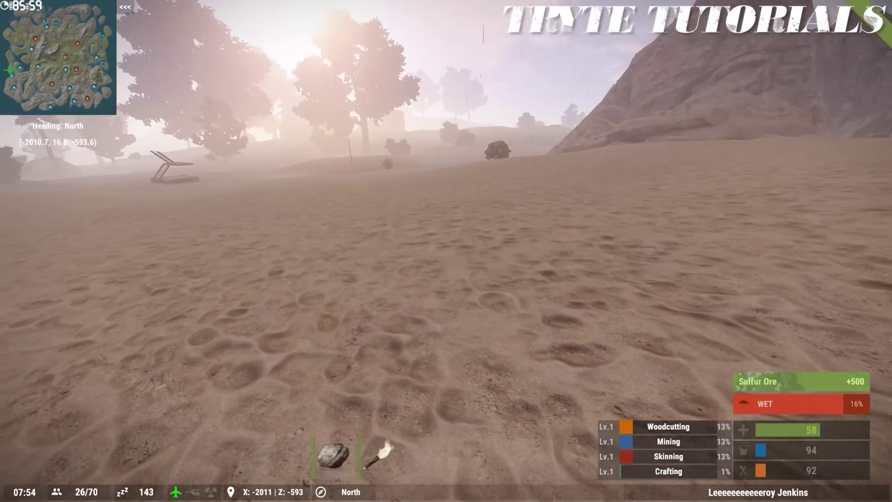
pyautogui.press('w')
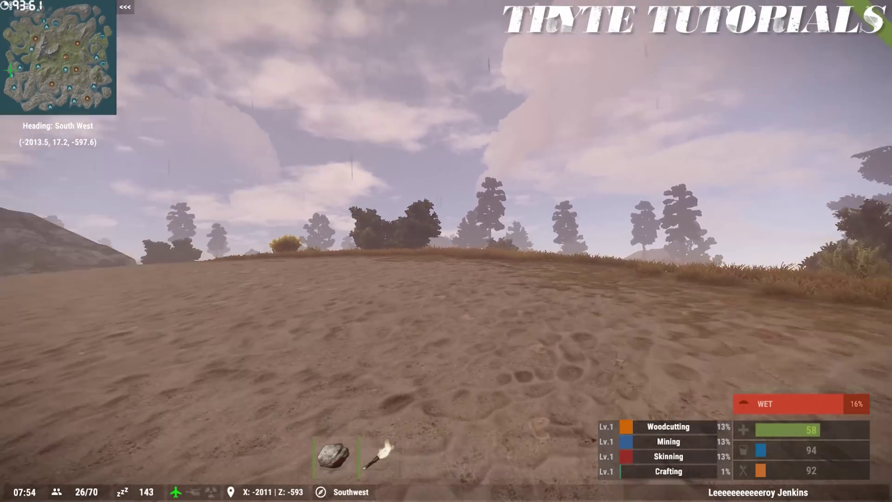
pyautogui.press('w')
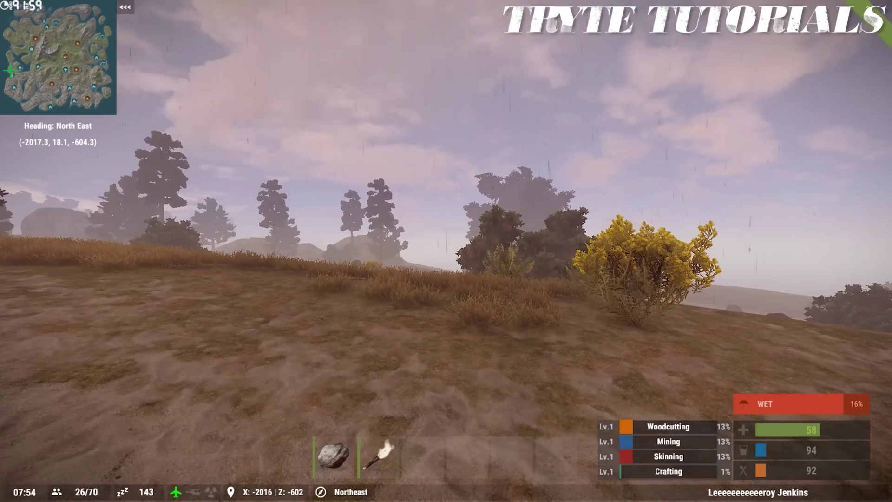
pyautogui.press('w')
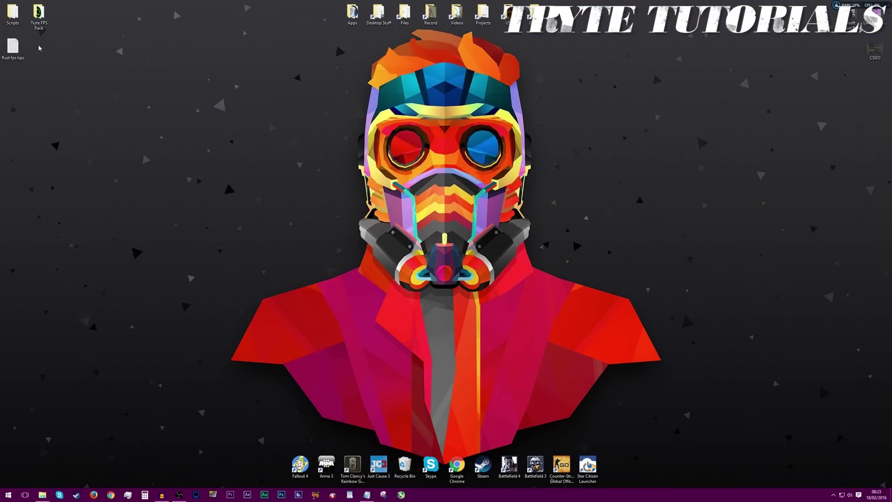
# Open the Tryte FPS Pack desktop folder in a maximized Explorer window.
pyautogui.doubleClick(38, 16)
pyautogui.doubleClick(424, 100)
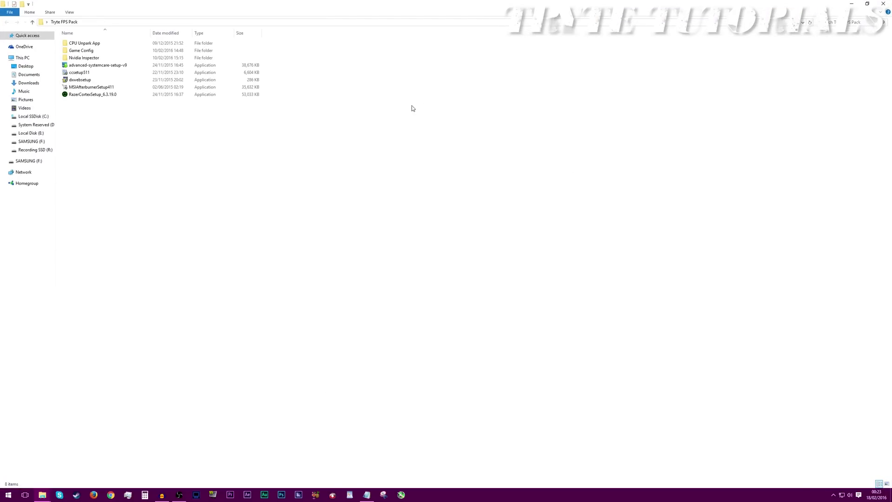
# Open the CPU Unpark App folder and check the processor info in Control Panel's System page.
pyautogui.doubleClick(110, 43)
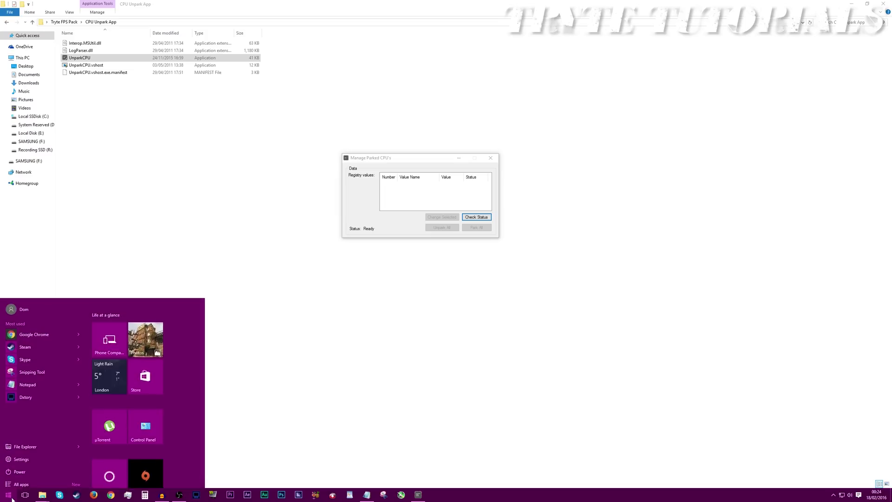
pyautogui.click(145, 424)
pyautogui.click(390, 133)
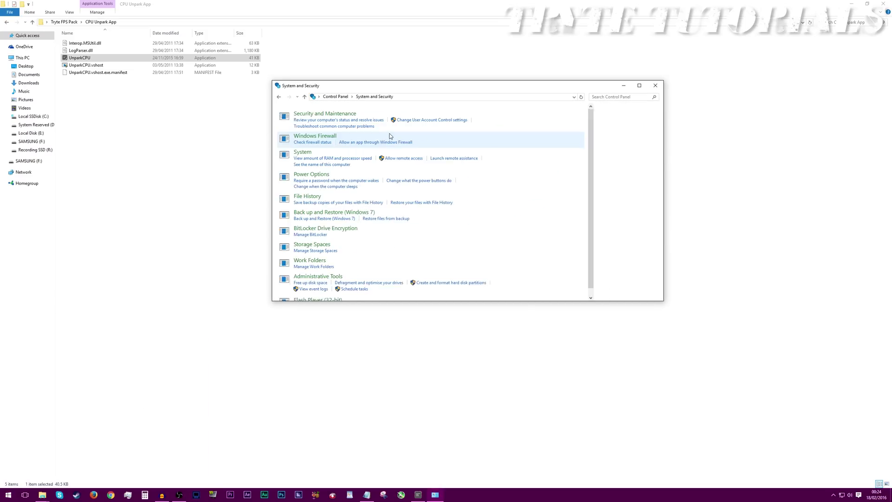
pyautogui.click(372, 158)
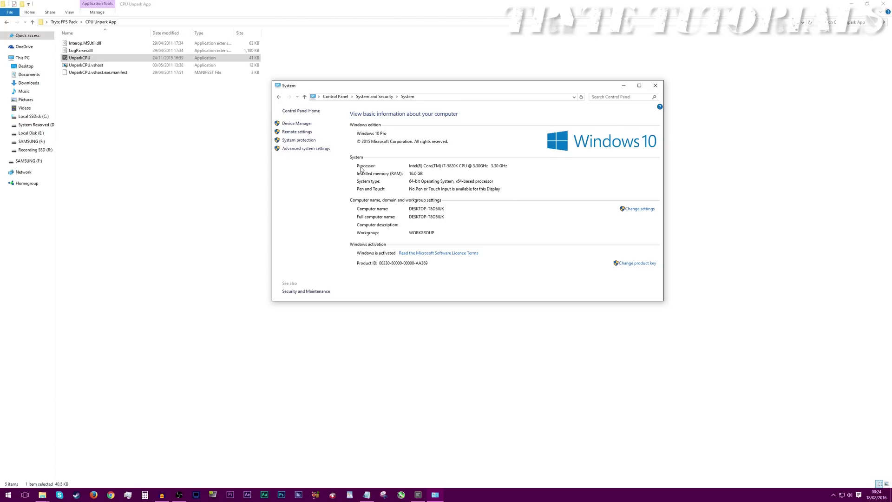
pyautogui.click(655, 85)
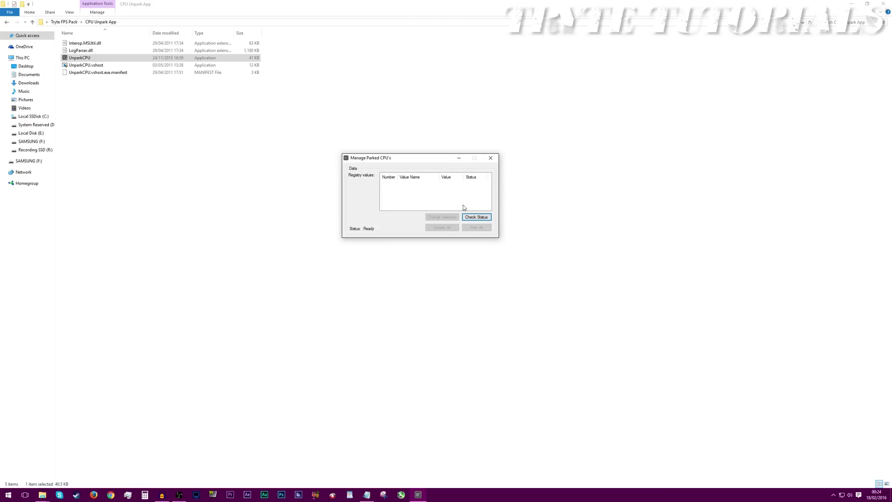
# Run UnparkCPU, check status and unpark all cores, then close it and return to Tryte FPS Pack.
pyautogui.click(416, 202)
pyautogui.moveTo(387, 160); pyautogui.dragTo(374, 154)
pyautogui.click(462, 211)
pyautogui.click(421, 224)
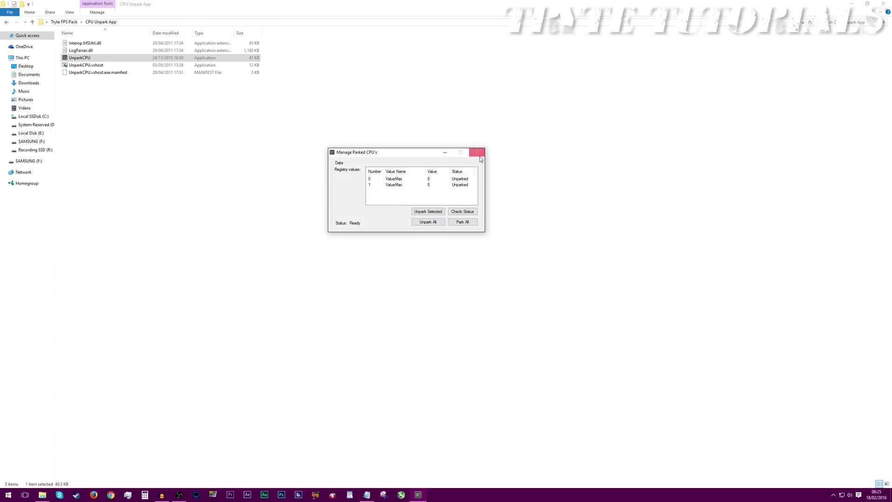
pyautogui.click(478, 154)
pyautogui.press('BackSpace')
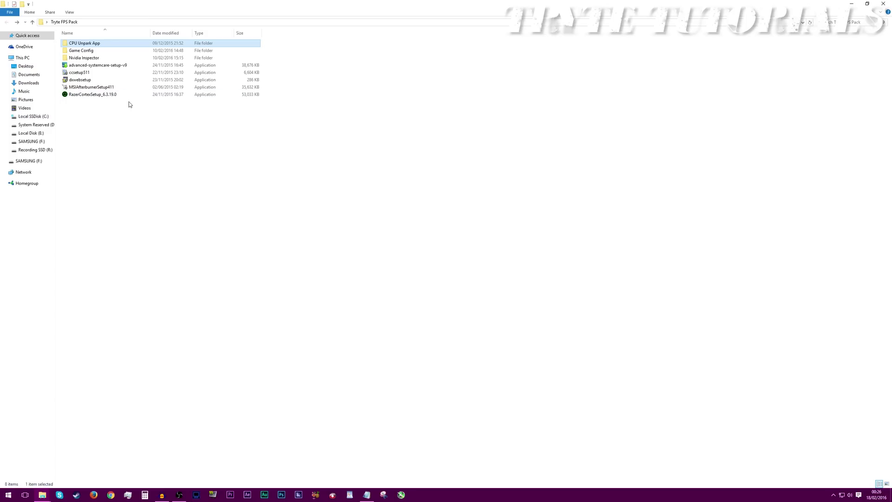
# Start the ccsetup511 CCleaner installer, then cancel and quit the setup.
pyautogui.click(93, 74)
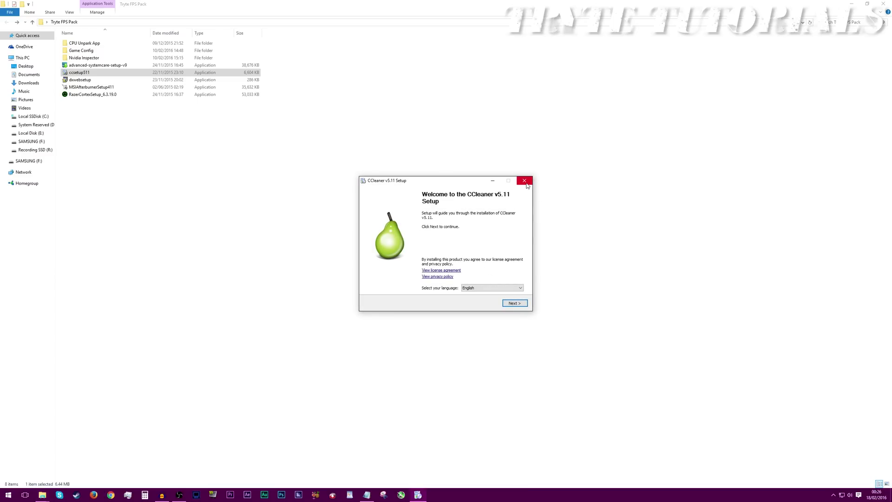
pyautogui.click(524, 181)
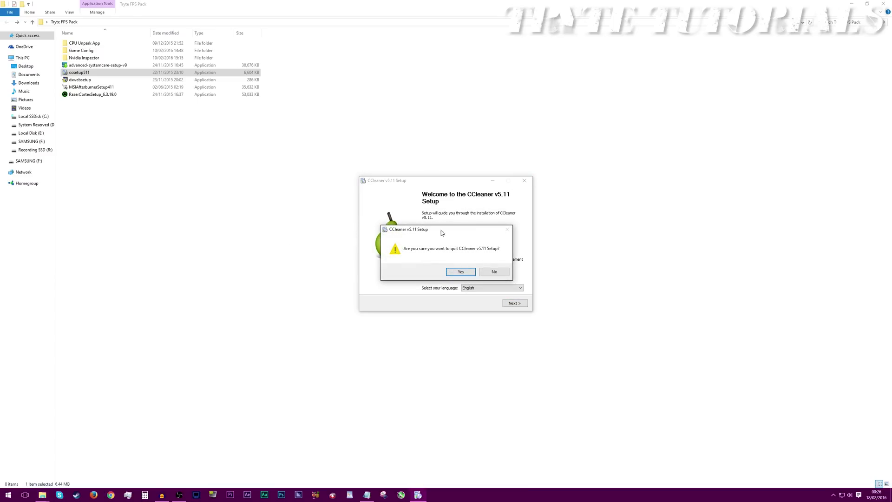
pyautogui.click(459, 271)
# Launch installed CCleaner via search 'ccl', decline the update, view Applications, then Registry.
pyautogui.press('super')
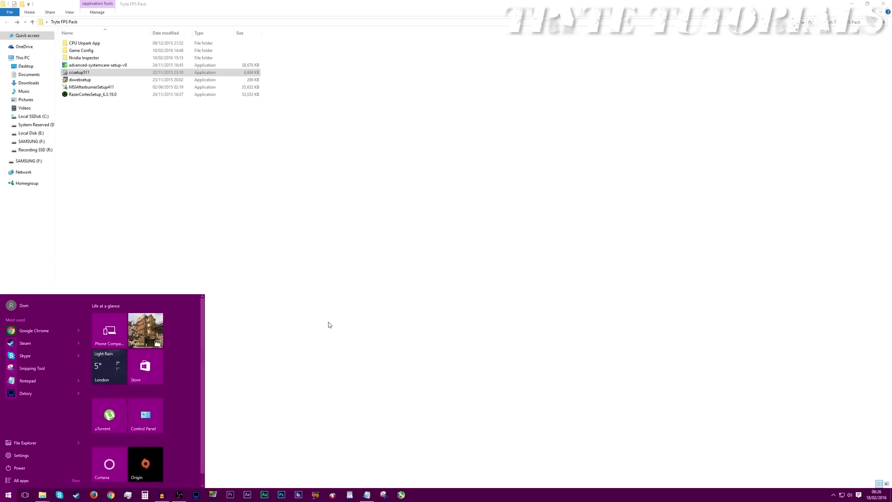
pyautogui.write('ccl')
pyautogui.press('Return')
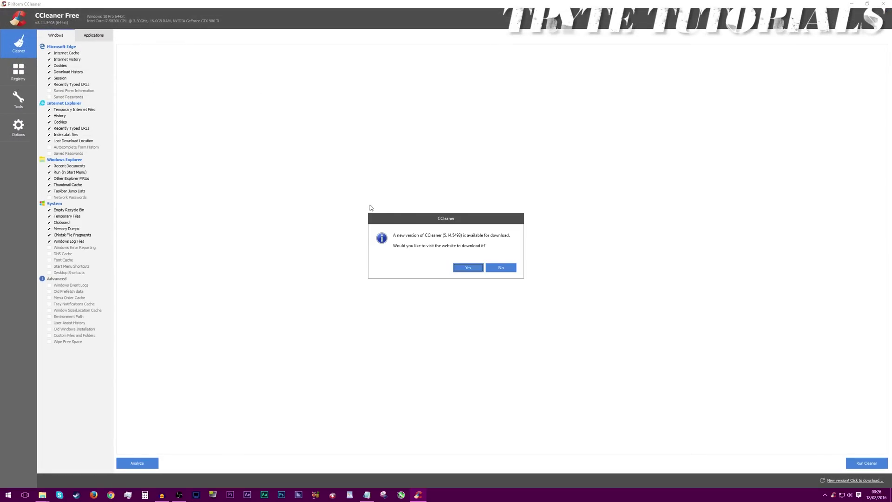
pyautogui.click(501, 269)
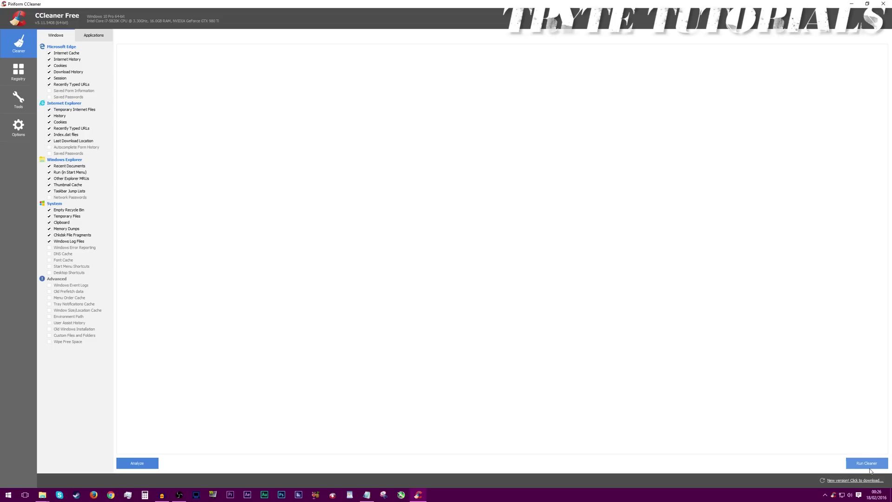
pyautogui.click(96, 35)
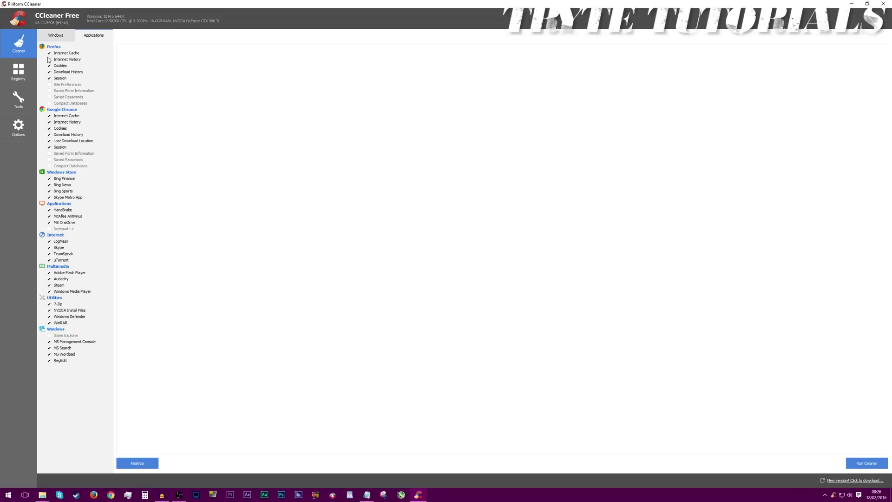
pyautogui.click(31, 65)
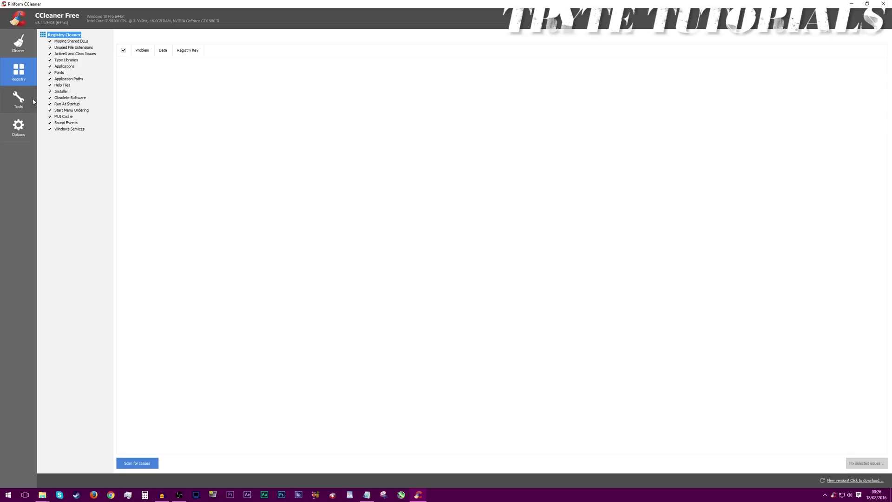
# Open CCleaner's Tools > Uninstall list and sort installed programs by size, largest first.
pyautogui.click(19, 99)
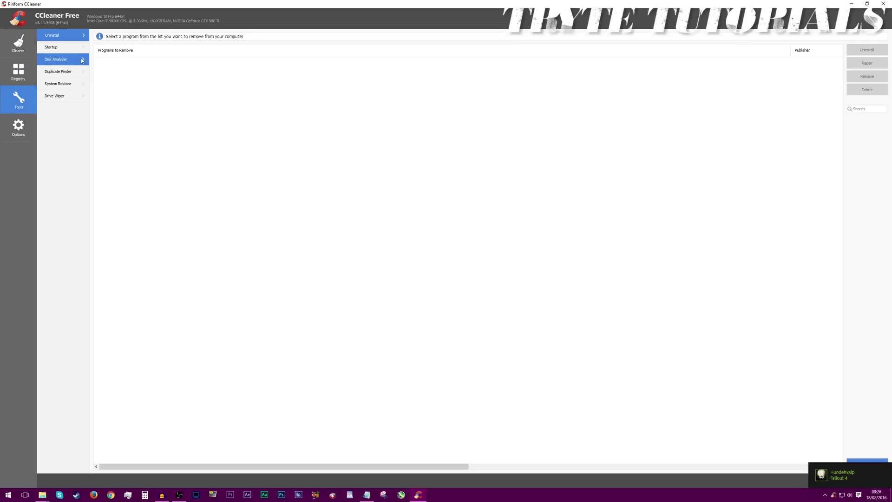
pyautogui.scroll(-7, 154, 137)
pyautogui.scroll(-5, 154, 137)
pyautogui.scroll(15, 243, 202)
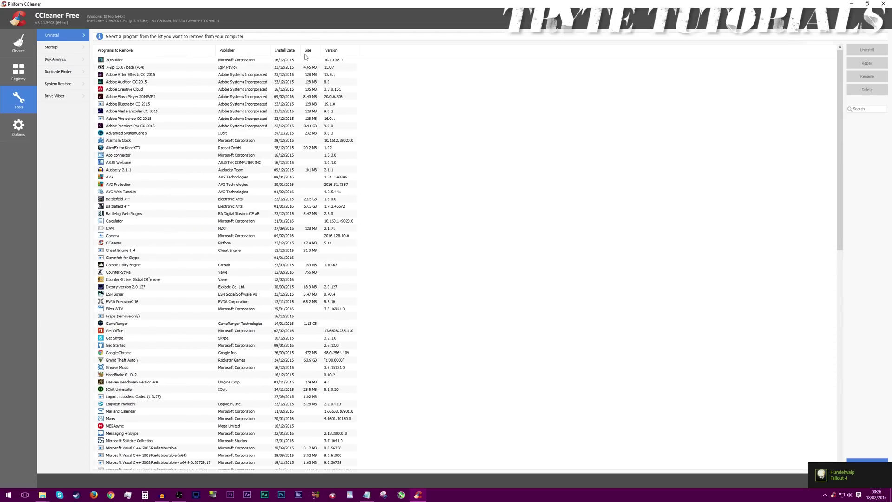
pyautogui.click(308, 49)
pyautogui.click(308, 50)
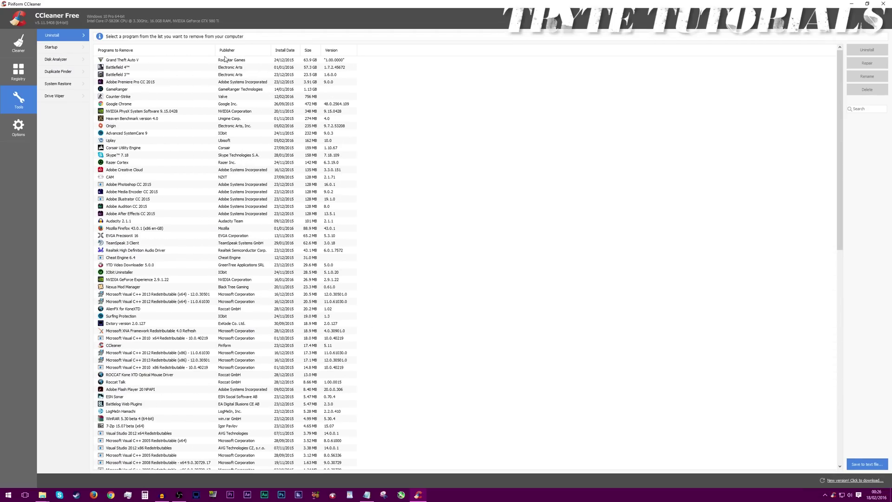
pyautogui.scroll(-5, 142, 117)
pyautogui.scroll(5, 151, 200)
# Select Battlefield 4, Battlefield 3, NVIDIA PhysX and Grand Theft Auto V in the list.
pyautogui.click(270, 68)
pyautogui.click(138, 75)
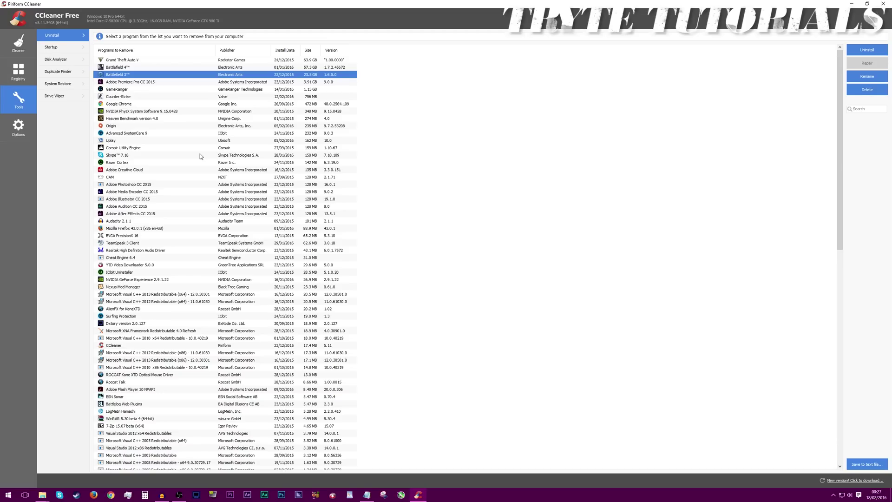
pyautogui.click(514, 111)
pyautogui.click(150, 61)
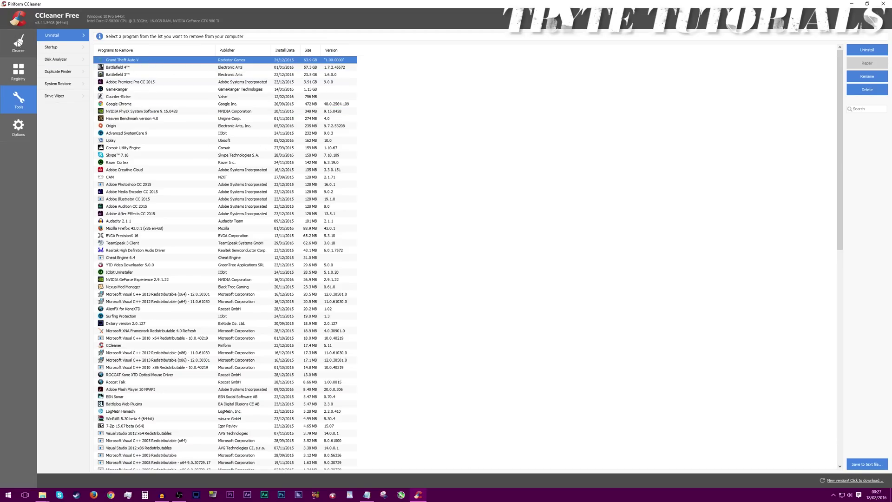
# Close CCleaner and open the Recording SSD (R:) drive's Properties from This PC.
pyautogui.click(883, 3)
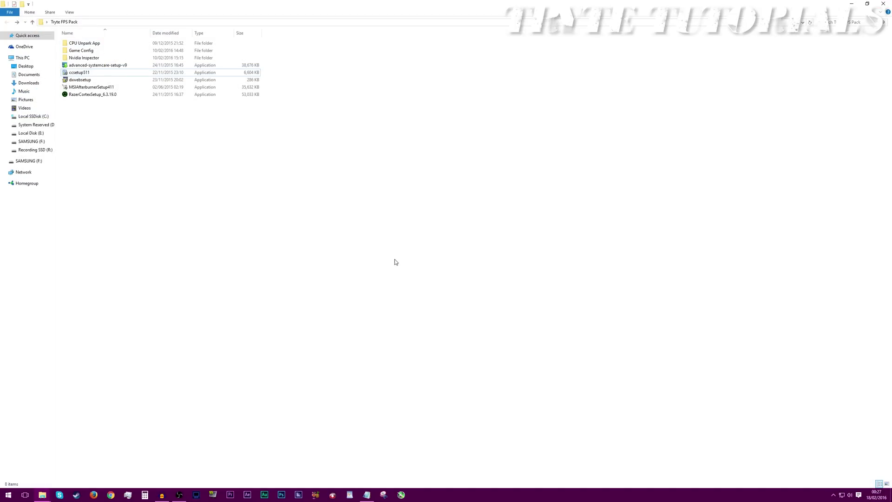
pyautogui.click(46, 151)
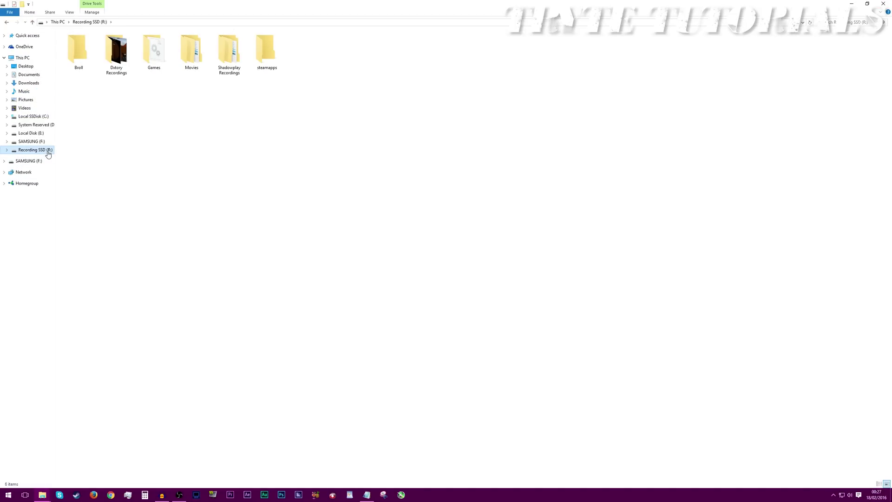
pyautogui.click(23, 58)
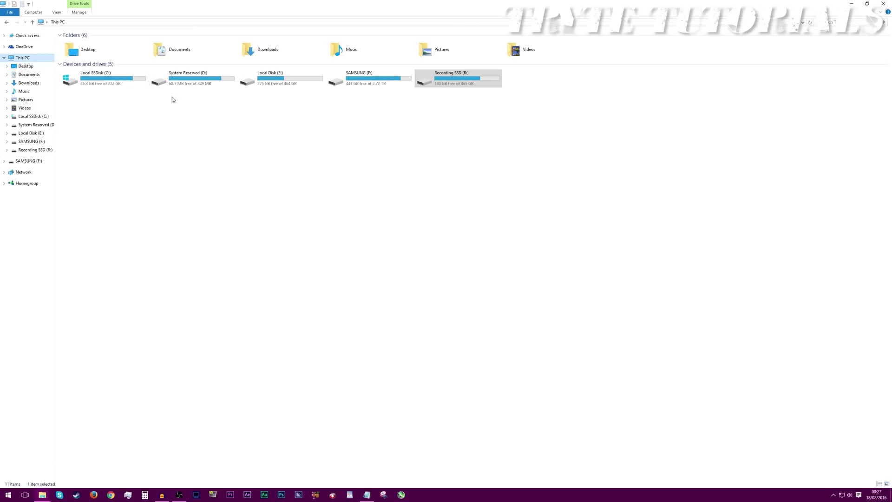
pyautogui.rightClick(457, 81)
pyautogui.click(479, 284)
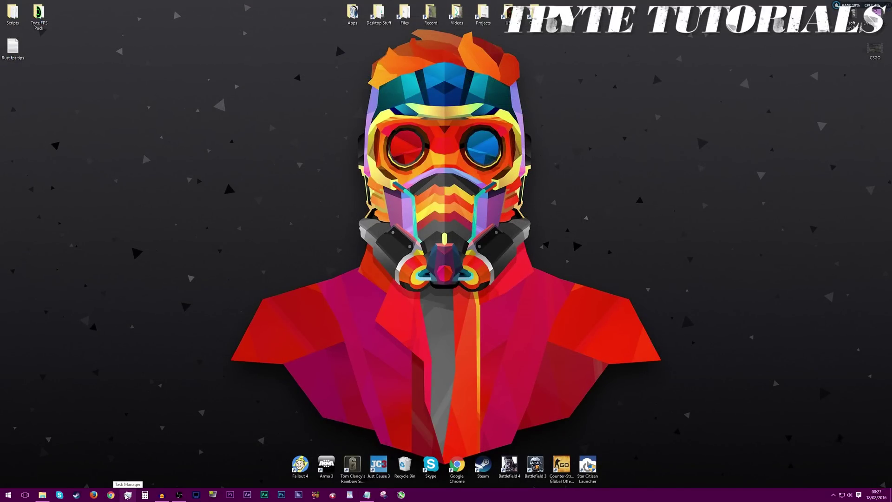
pyautogui.click(127, 495)
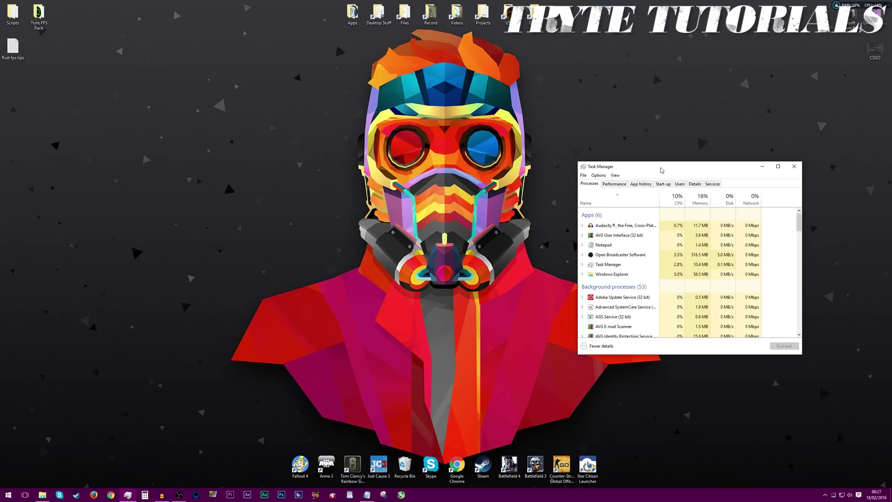
pyautogui.doubleClick(662, 171)
pyautogui.click(83, 20)
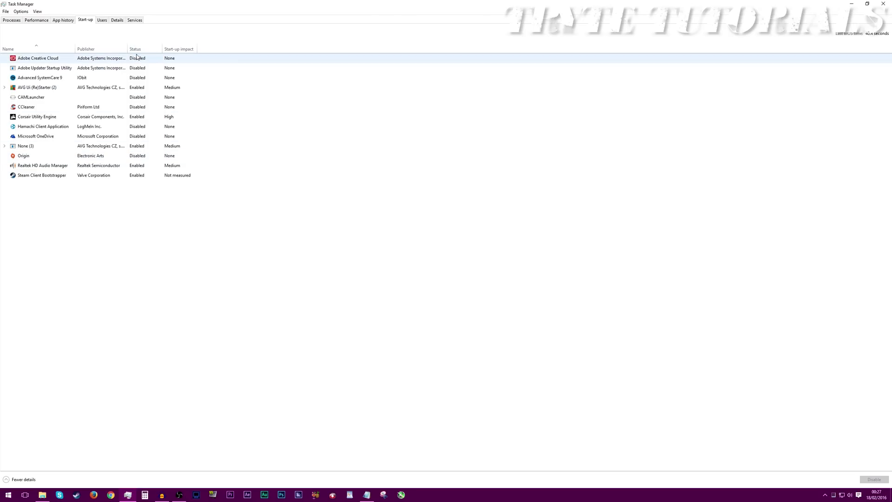
pyautogui.click(134, 90)
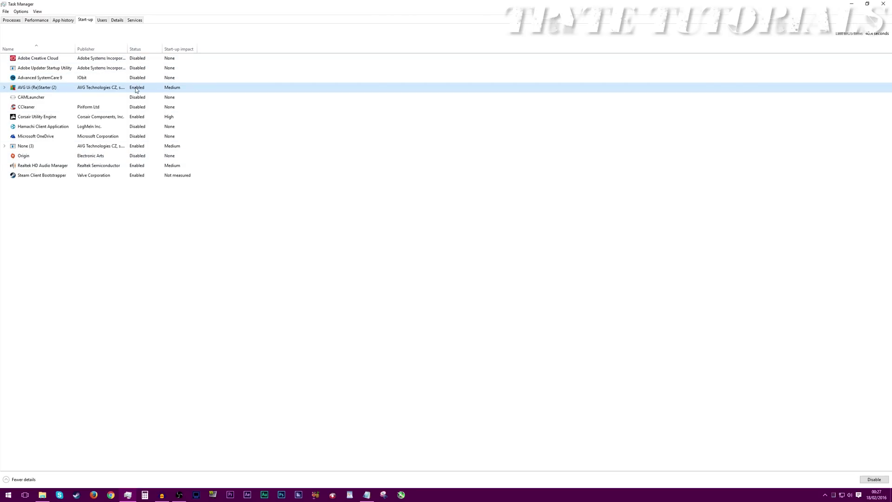
pyautogui.click(130, 118)
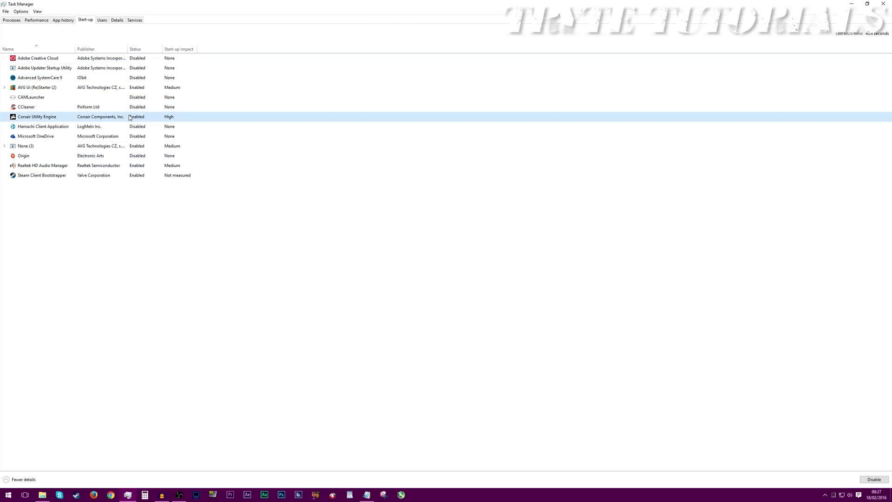
pyautogui.click(134, 148)
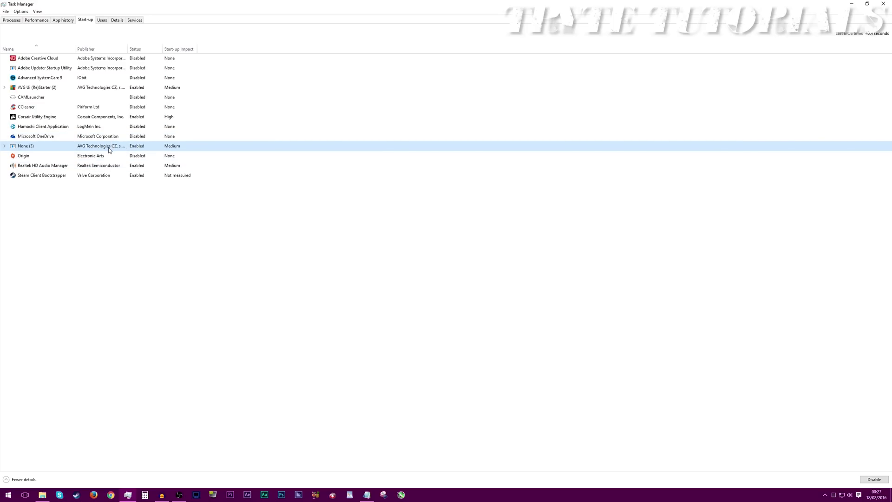
pyautogui.rightClick(110, 148)
pyautogui.click(50, 197)
pyautogui.click(52, 178)
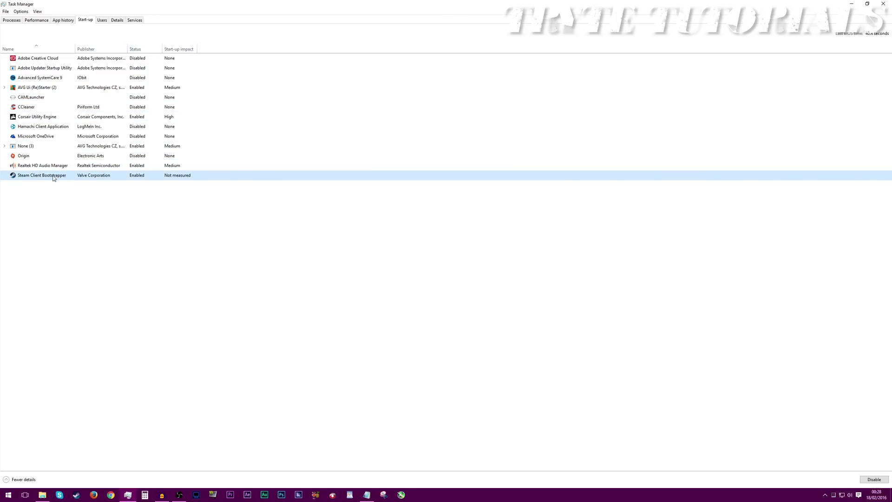
pyautogui.rightClick(53, 178)
pyautogui.click(50, 222)
pyautogui.click(43, 168)
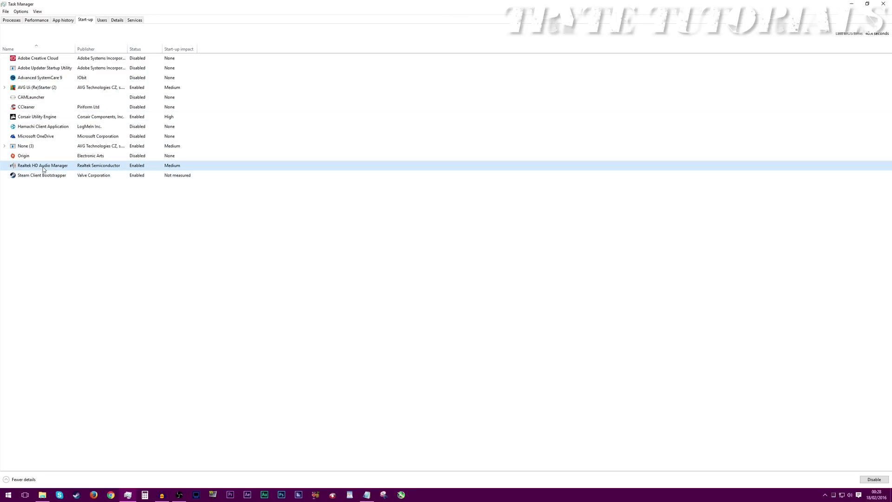
pyautogui.click(149, 157)
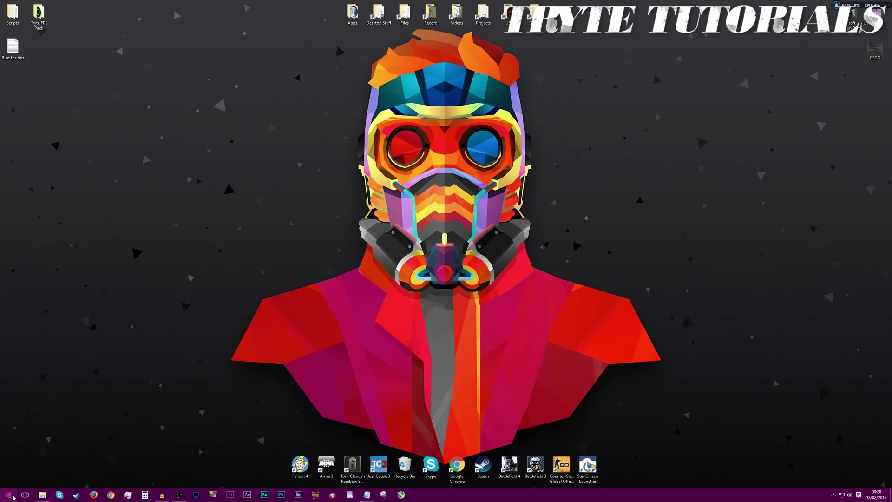
# Open Performance Options via Control Panel > System and Security > System > Advanced system settings.
pyautogui.click(13, 497)
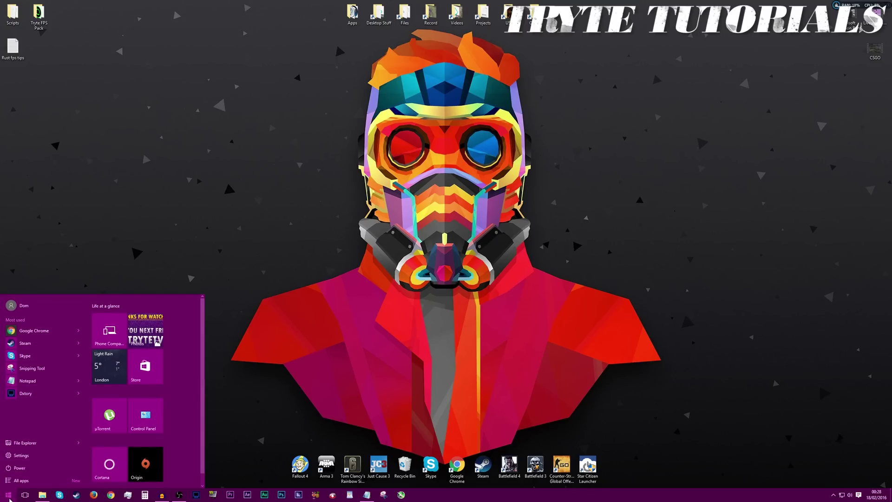
pyautogui.click(148, 417)
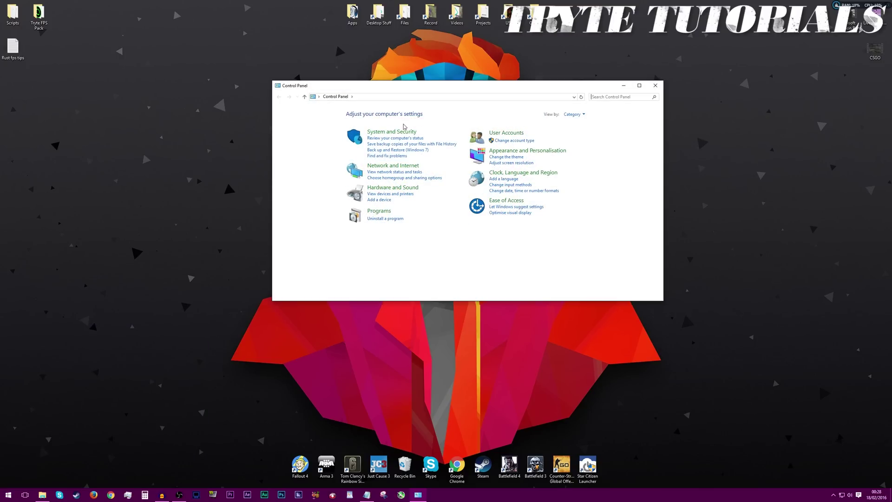
pyautogui.click(403, 131)
pyautogui.click(378, 159)
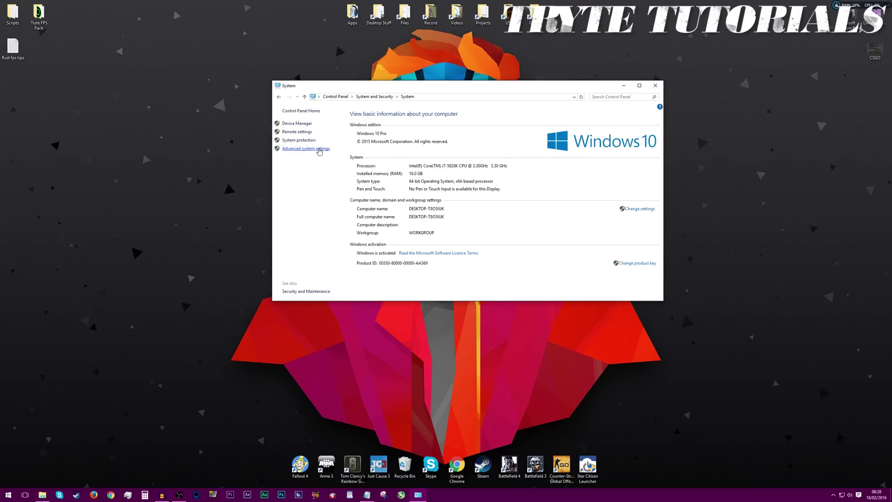
pyautogui.click(320, 150)
pyautogui.moveTo(148, 81); pyautogui.dragTo(461, 120)
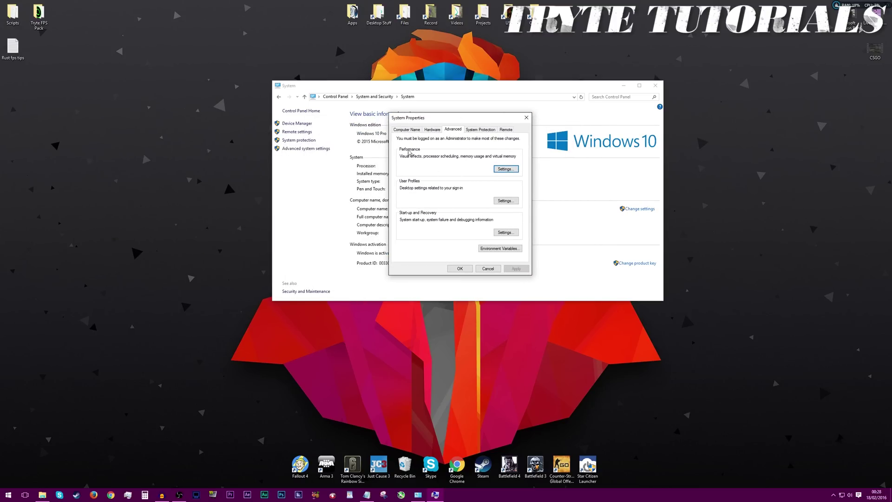
pyautogui.click(506, 171)
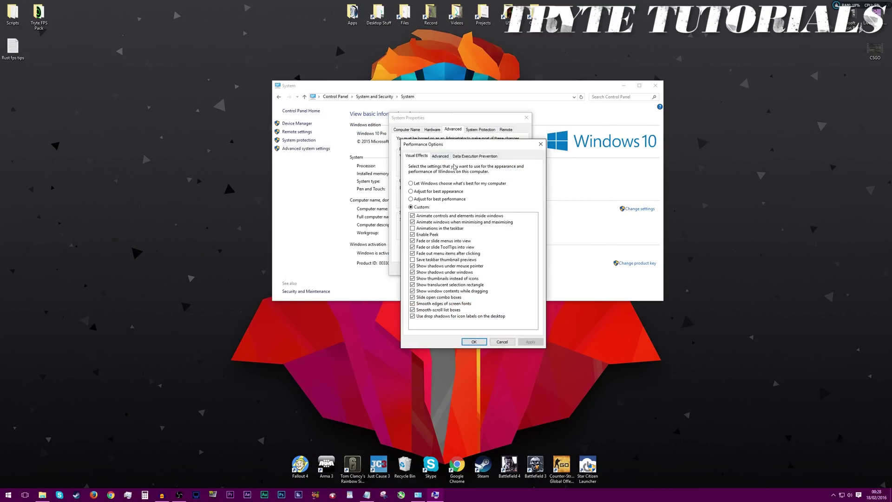
# Choose 'Adjust for best performance' in Performance Options and apply it.
pyautogui.click(433, 200)
pyautogui.moveTo(175, 157); pyautogui.dragTo(237, 204)
pyautogui.moveTo(109, 102); pyautogui.dragTo(264, 233)
pyautogui.moveTo(459, 86); pyautogui.dragTo(352, 66)
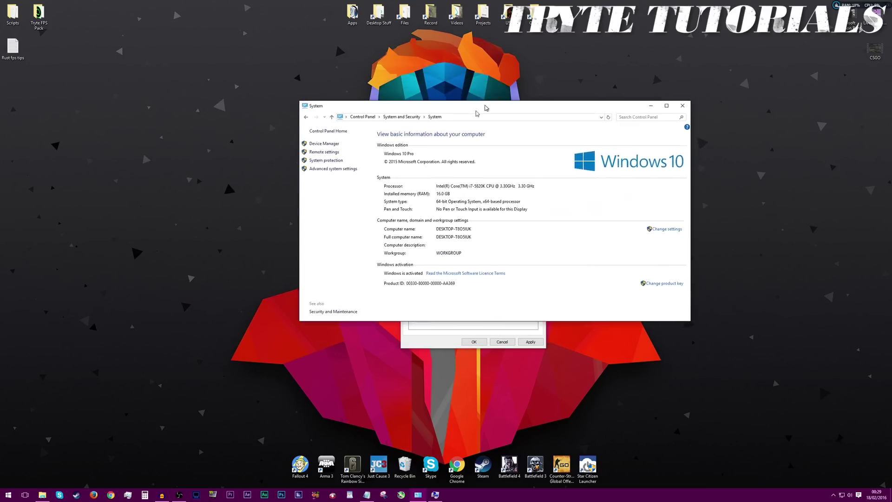
pyautogui.moveTo(460, 123); pyautogui.dragTo(449, 78)
pyautogui.click(525, 320)
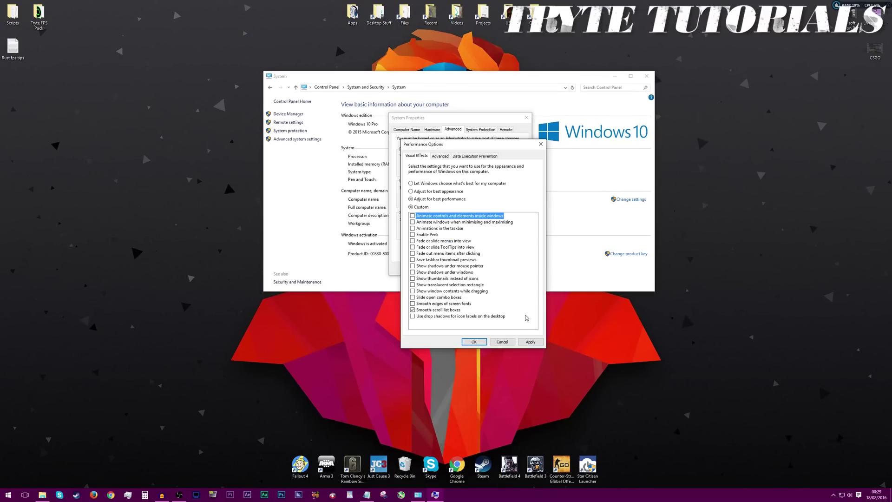
pyautogui.click(439, 199)
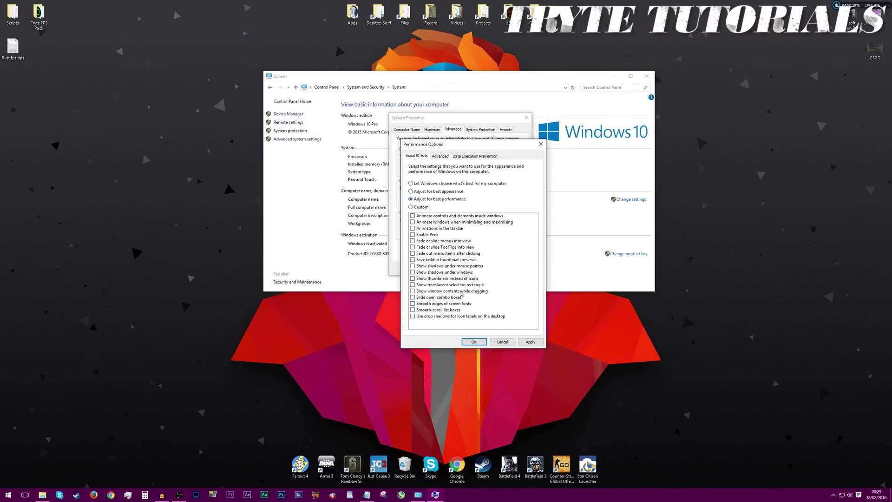
pyautogui.click(531, 342)
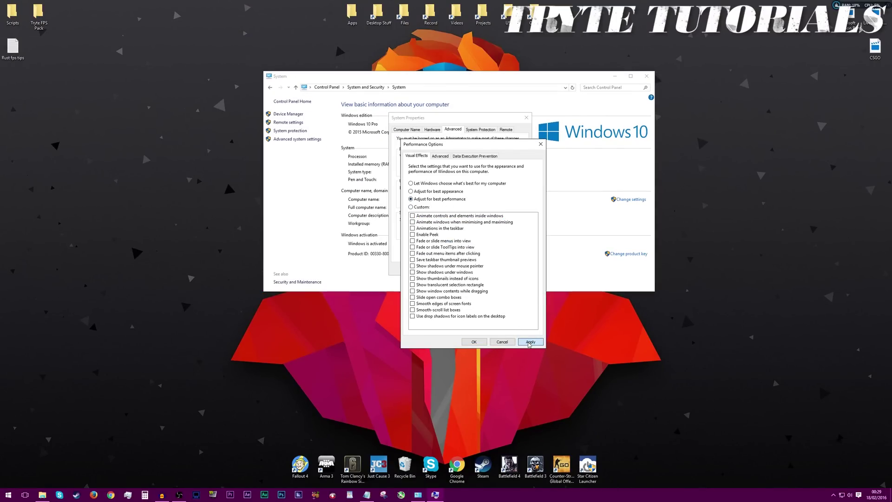
pyautogui.moveTo(432, 146); pyautogui.dragTo(454, 175)
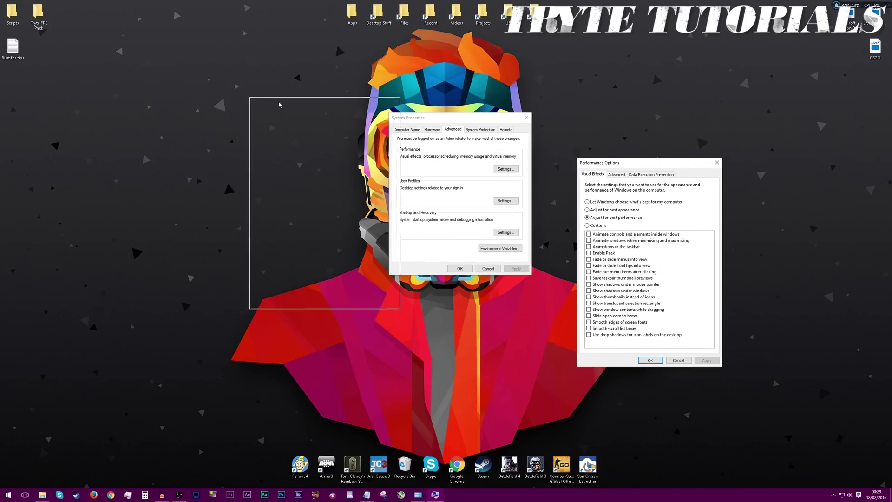
pyautogui.moveTo(279, 103); pyautogui.dragTo(239, 130)
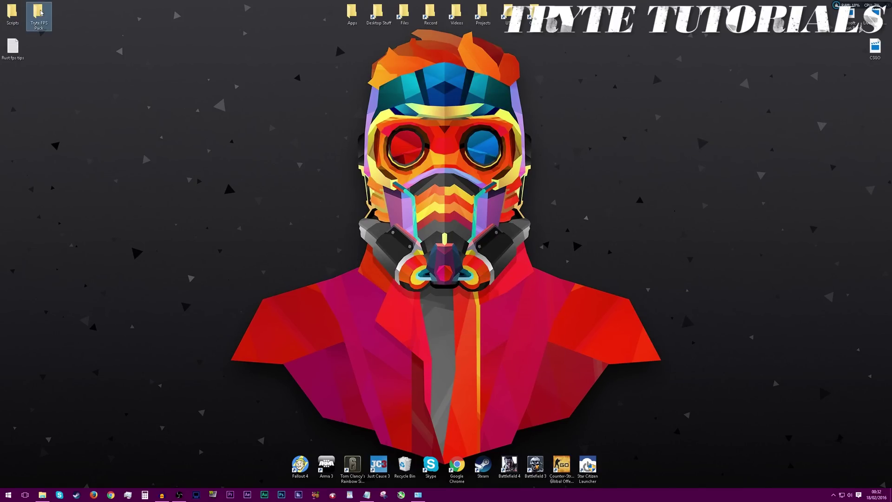
# Launch nvidiaInspector from Tryte FPS Pack's Nvidia Inspector folder and open the global Profile Settings.
pyautogui.doubleClick(39, 14)
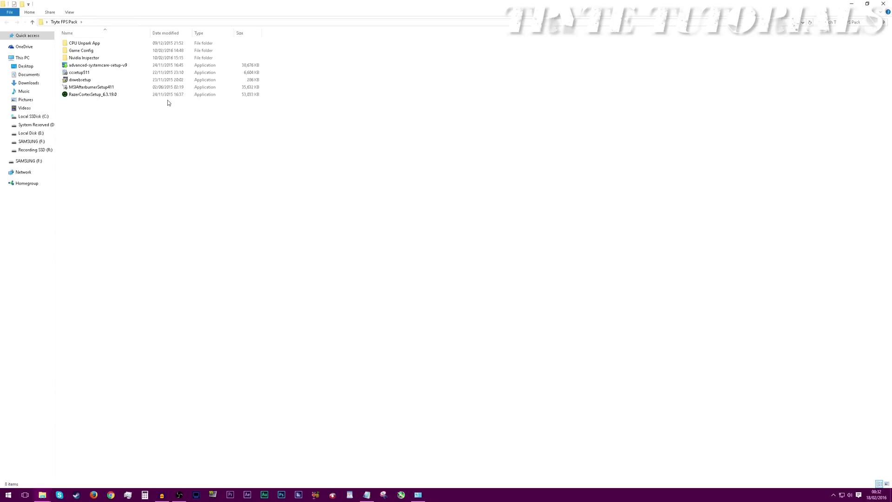
pyautogui.doubleClick(122, 58)
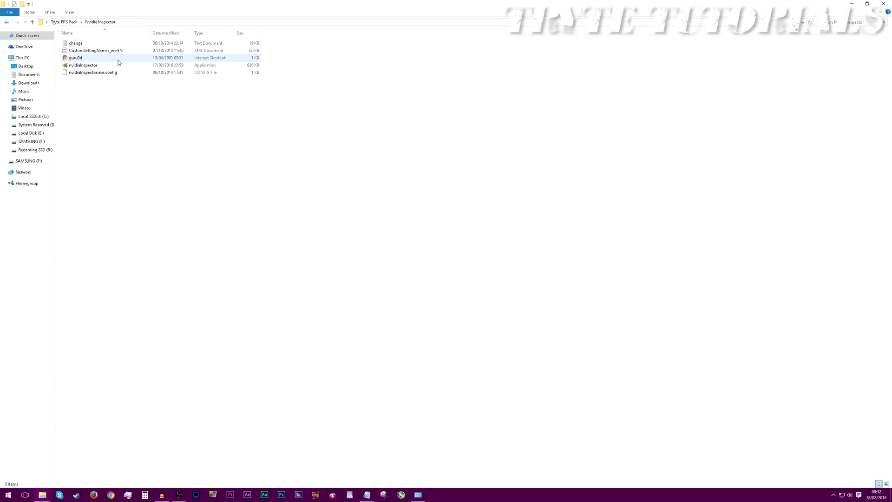
pyautogui.click(122, 65)
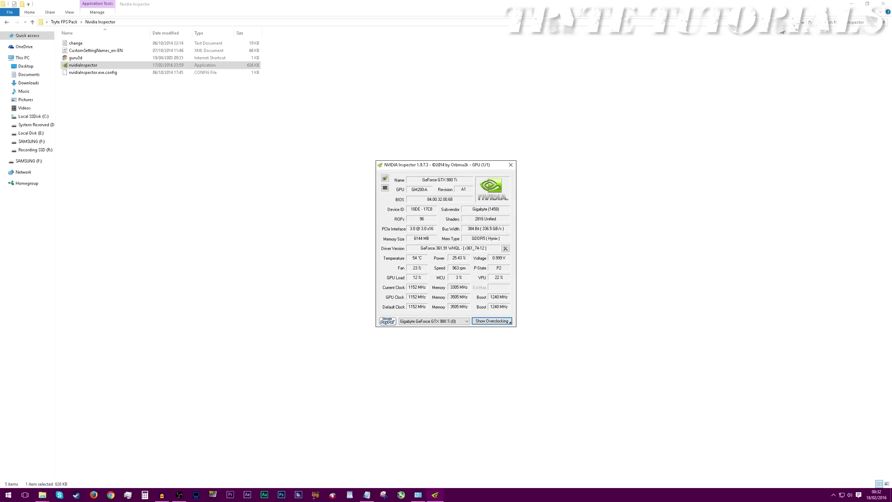
pyautogui.click(852, 6)
pyautogui.moveTo(457, 171); pyautogui.dragTo(445, 129)
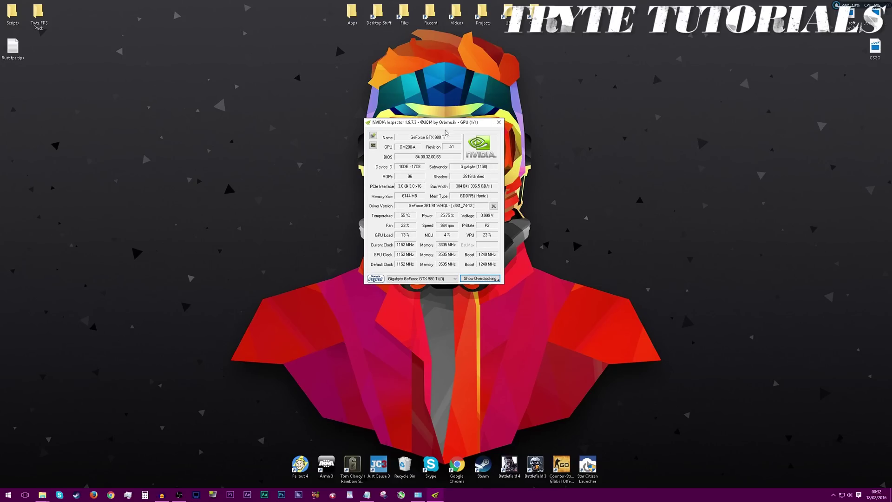
pyautogui.click(493, 206)
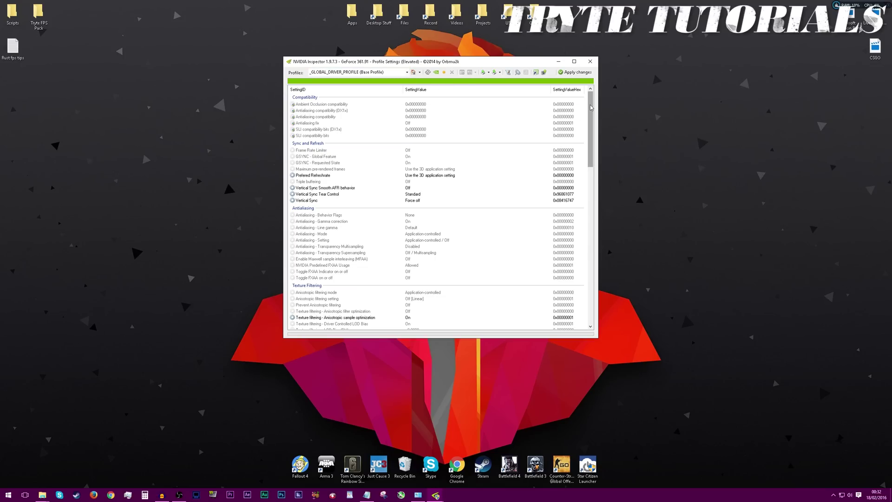
# Search 'rust' in NVIDIA Inspector's Profiles box, select RUST, apply changes, and close Profile Settings.
pyautogui.moveTo(591, 107)
pyautogui.mouseDown()
pyautogui.moveTo(588, 266)
pyautogui.moveTo(591, 101)
pyautogui.mouseUp()
pyautogui.click(385, 72)
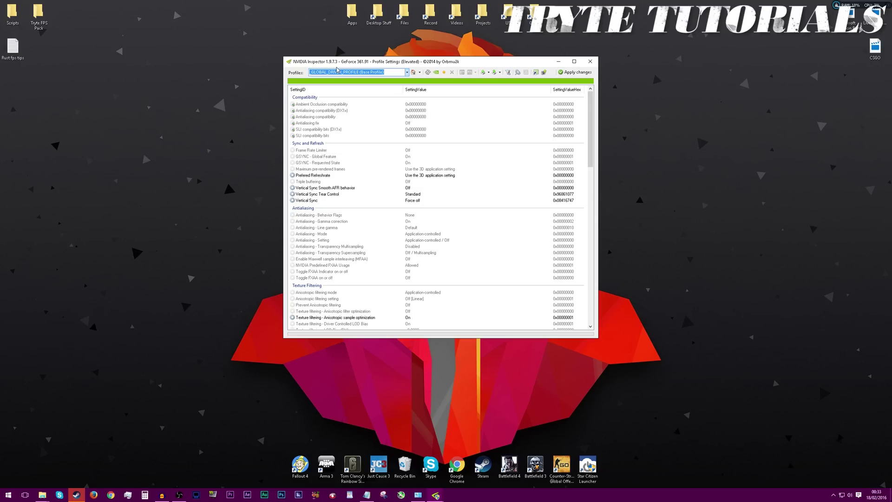
pyautogui.write('rust')
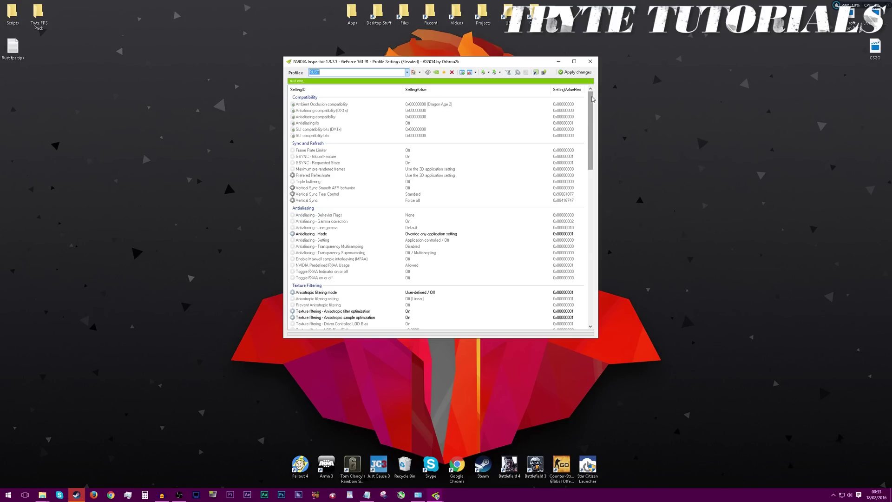
pyautogui.moveTo(593, 99)
pyautogui.mouseDown()
pyautogui.moveTo(600, 132)
pyautogui.moveTo(581, 205)
pyautogui.moveTo(582, 256)
pyautogui.moveTo(588, 112)
pyautogui.mouseUp()
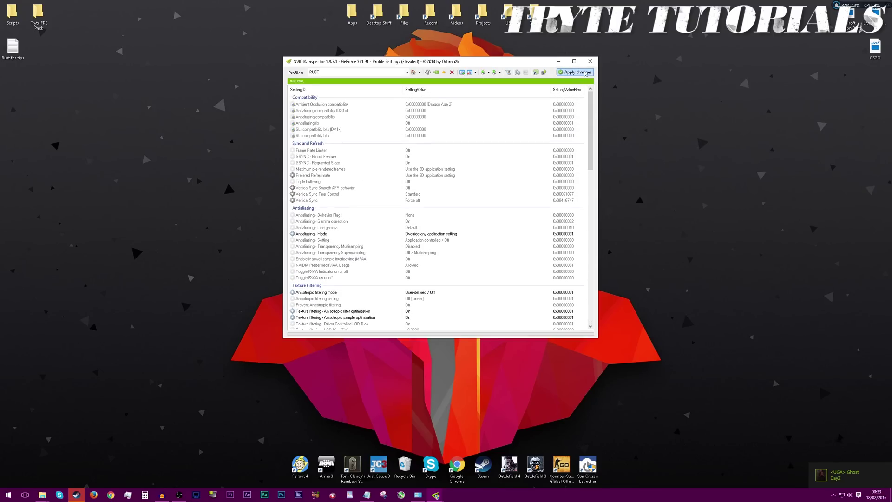
pyautogui.click(578, 75)
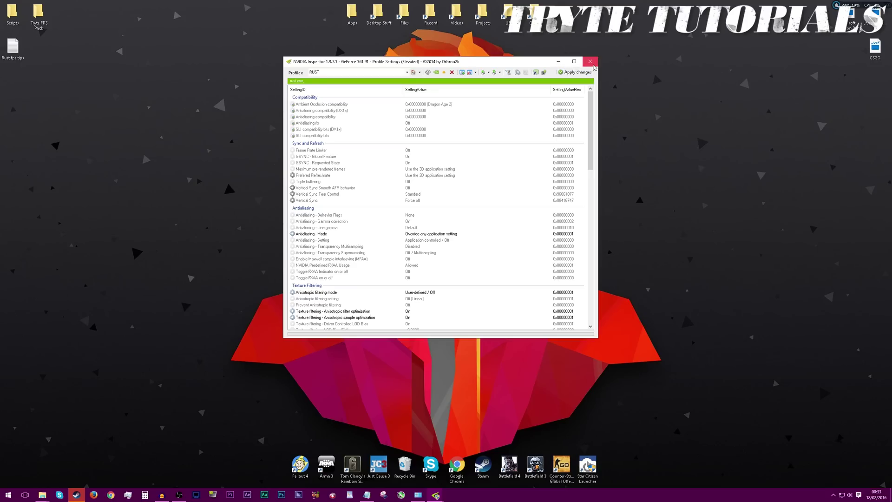
pyautogui.click(592, 64)
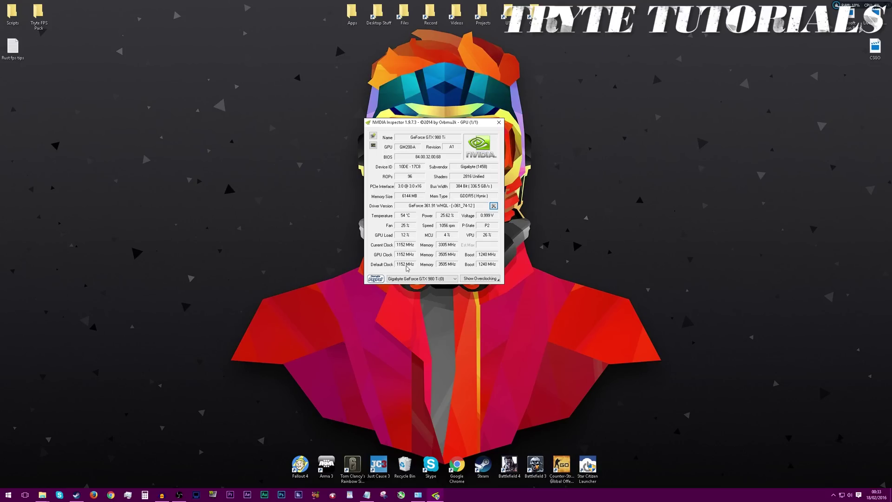
# Close NVIDIA Inspector and paste the prepared FPS launch options into Rust's Steam launch options.
pyautogui.click(499, 123)
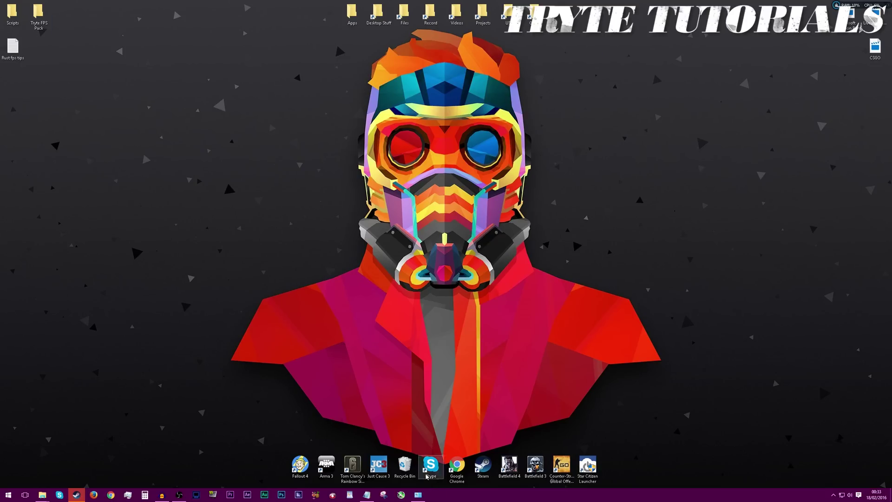
pyautogui.click(77, 494)
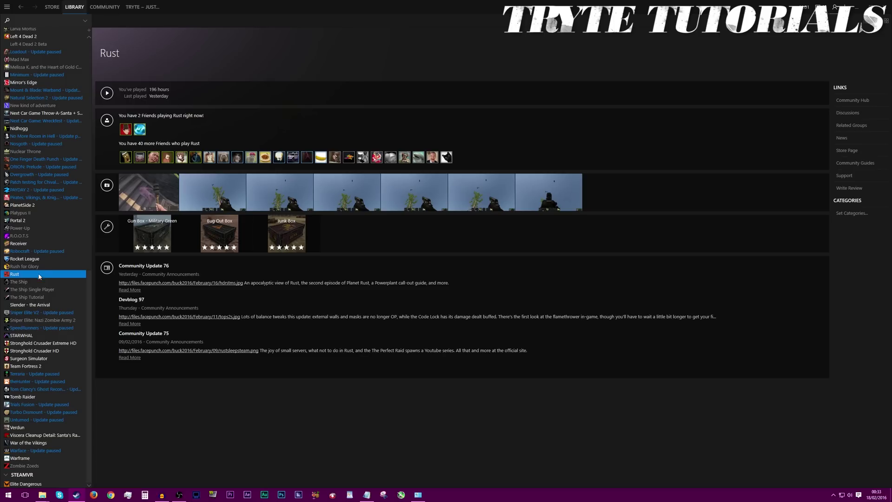
pyautogui.rightClick(35, 273)
pyautogui.click(60, 382)
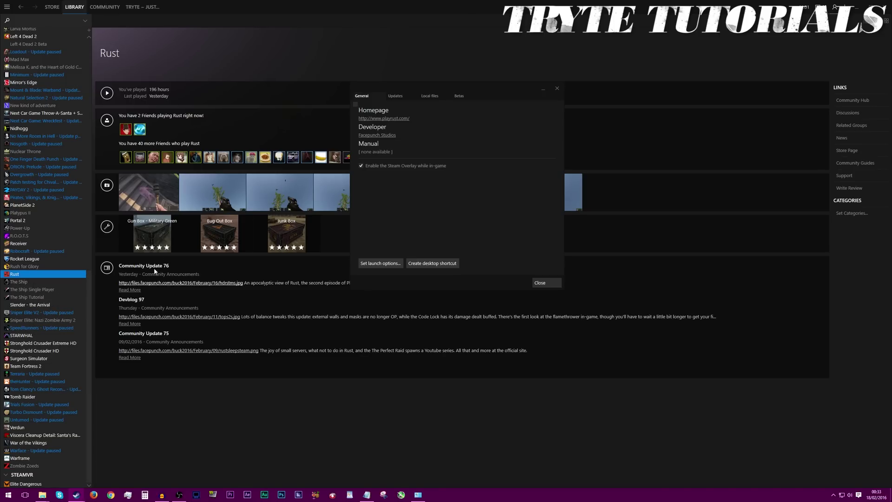
pyautogui.click(437, 96)
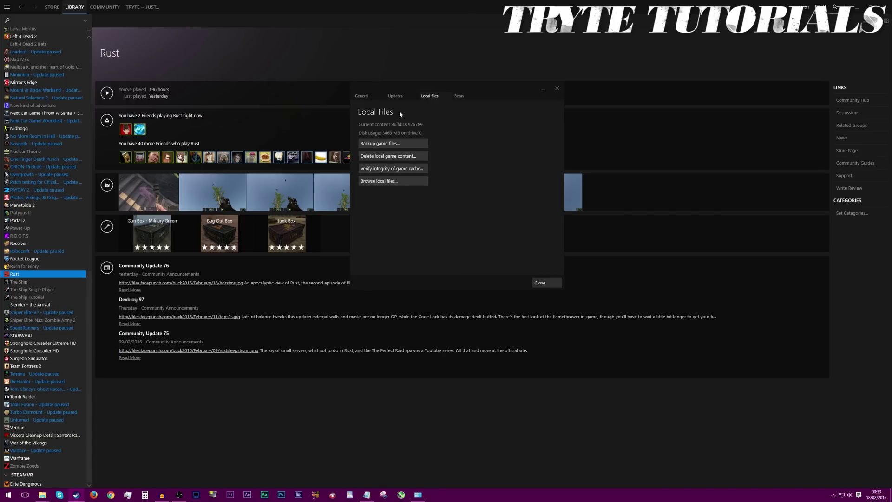
pyautogui.click(372, 98)
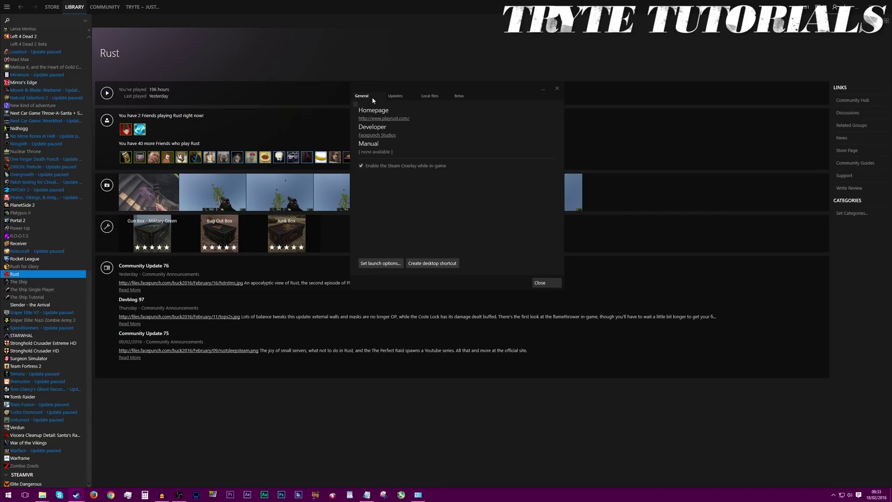
pyautogui.click(379, 263)
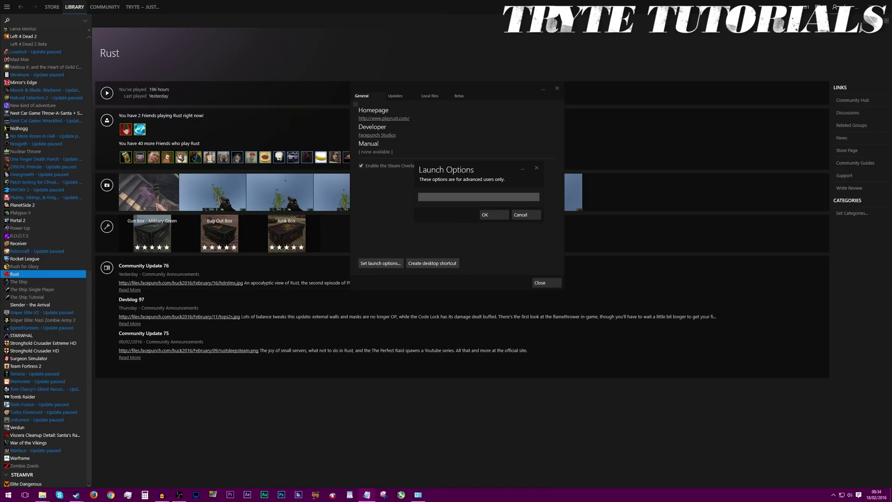
pyautogui.click(427, 218)
pyautogui.hotkey('ctrl', 'v')
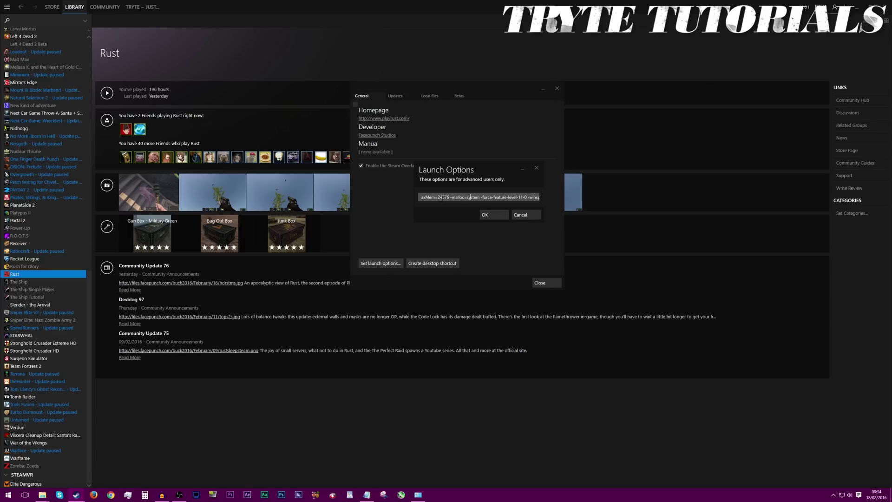
# Delete the -maxMem value 24576 and compute 16 × 1024 = 16,384 in Calculator.
pyautogui.moveTo(440, 197); pyautogui.dragTo(456, 197)
pyautogui.press('BackSpace')
pyautogui.click(144, 494)
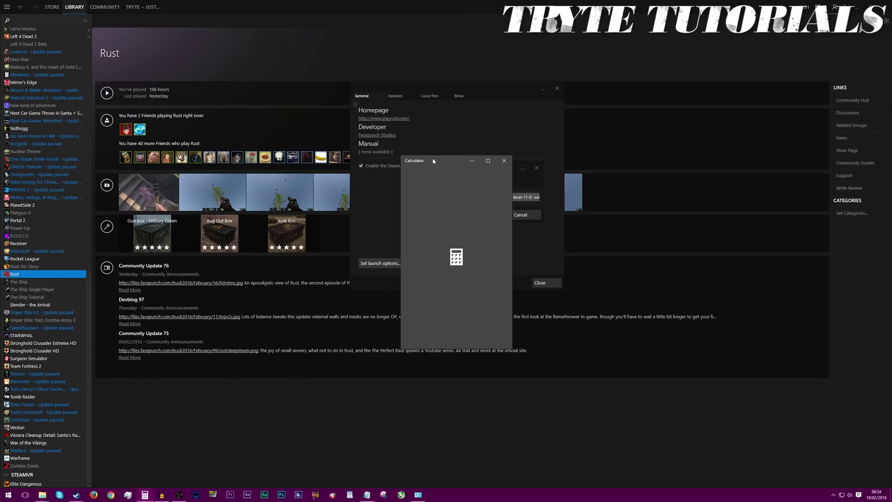
pyautogui.moveTo(458, 168); pyautogui.dragTo(619, 99)
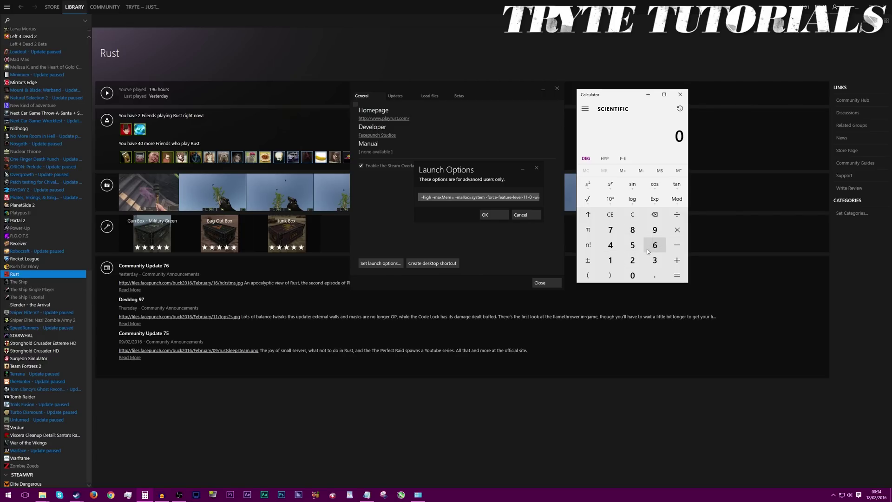
pyautogui.write('16*')
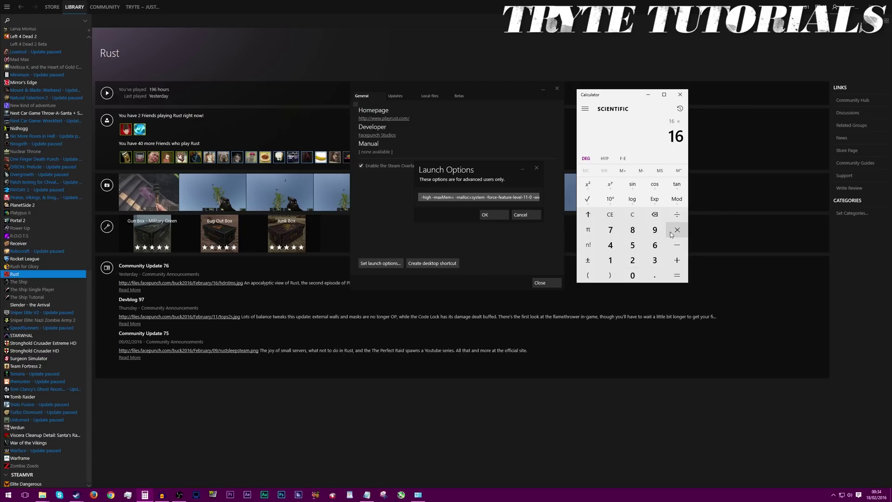
pyautogui.write('102')
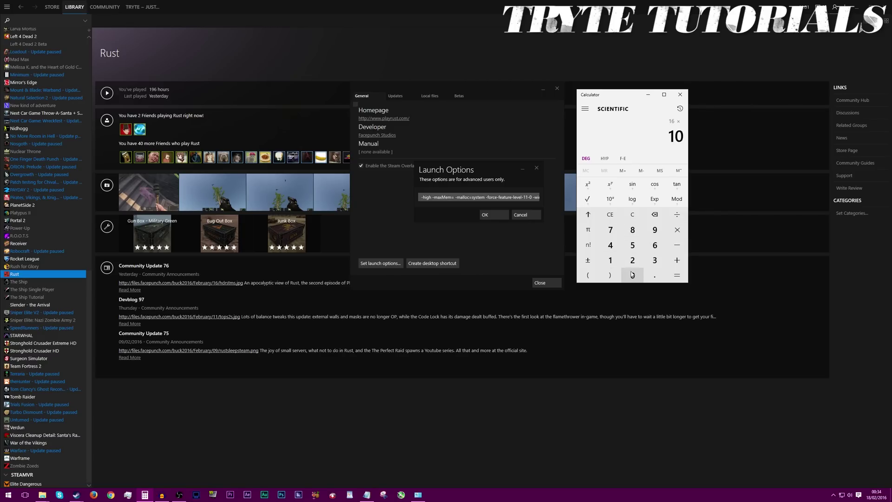
pyautogui.click(619, 247)
pyautogui.click(677, 275)
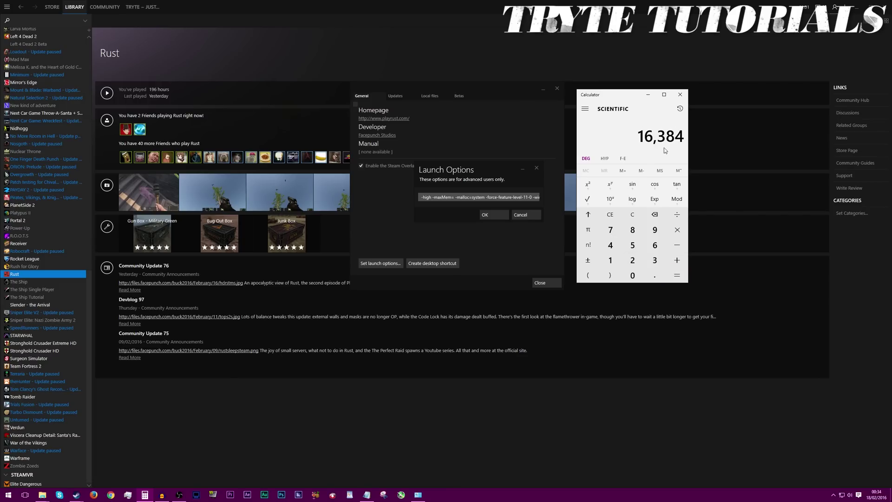
# Cross-check memory values in Calculator: 8 × 1024, 24 × 1024 = 24,576, and 16 × 1024 = 16,384.
pyautogui.click(632, 214)
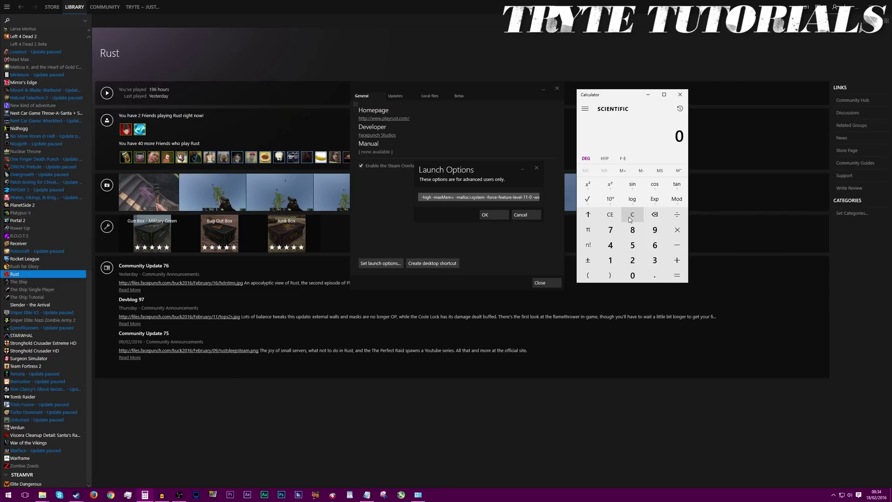
pyautogui.click(633, 230)
pyautogui.click(677, 229)
pyautogui.click(610, 260)
pyautogui.click(632, 275)
pyautogui.click(677, 276)
pyautogui.press('Escape')
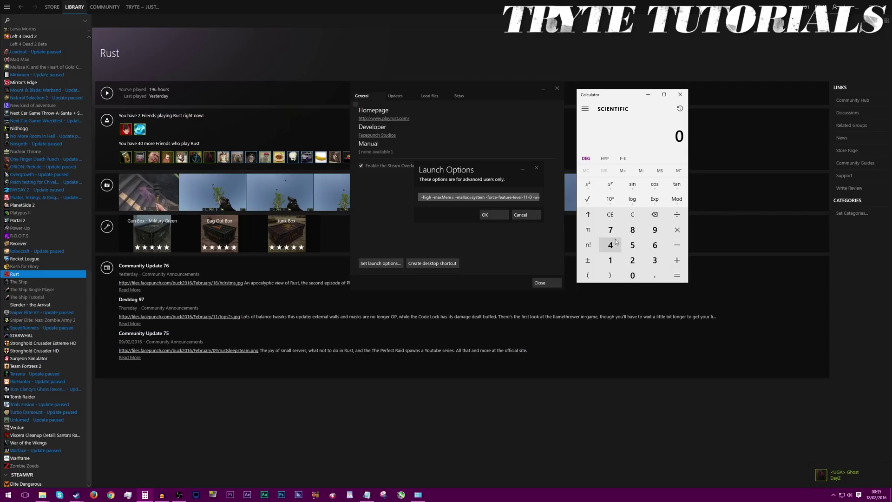
pyautogui.write('24*1024')
pyautogui.press('Return')
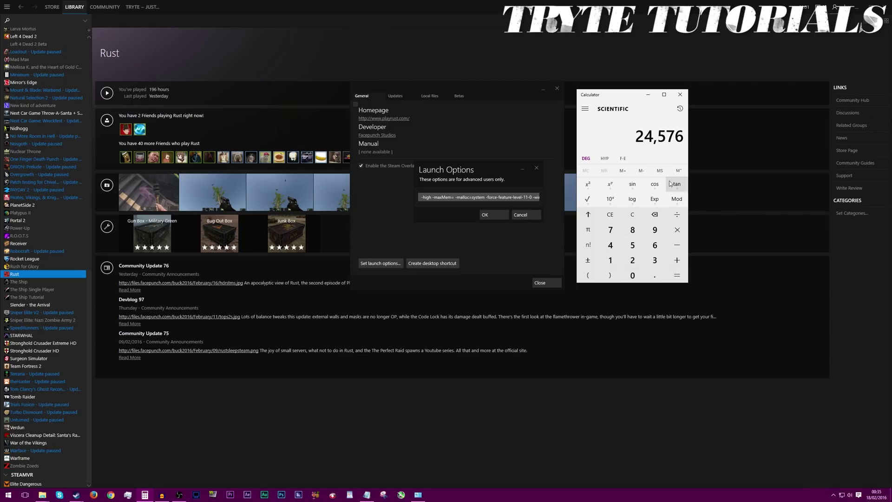
pyautogui.click(633, 215)
pyautogui.click(611, 261)
pyautogui.click(655, 245)
pyautogui.click(678, 230)
pyautogui.click(610, 261)
pyautogui.click(632, 275)
pyautogui.click(633, 261)
pyautogui.write('4')
pyautogui.click(677, 275)
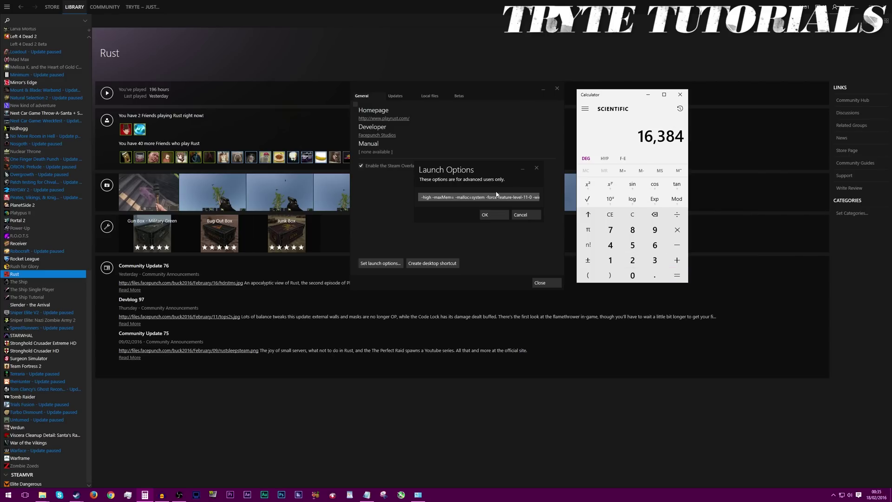
# Enter -maxMem=16384, confirm the launch options, and close Calculator and Rust's properties.
pyautogui.click(453, 197)
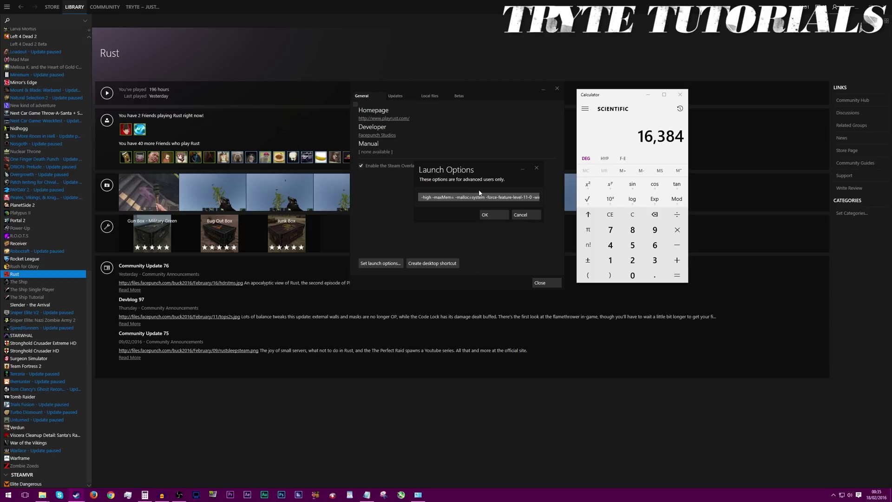
pyautogui.write('16384')
pyautogui.click(499, 214)
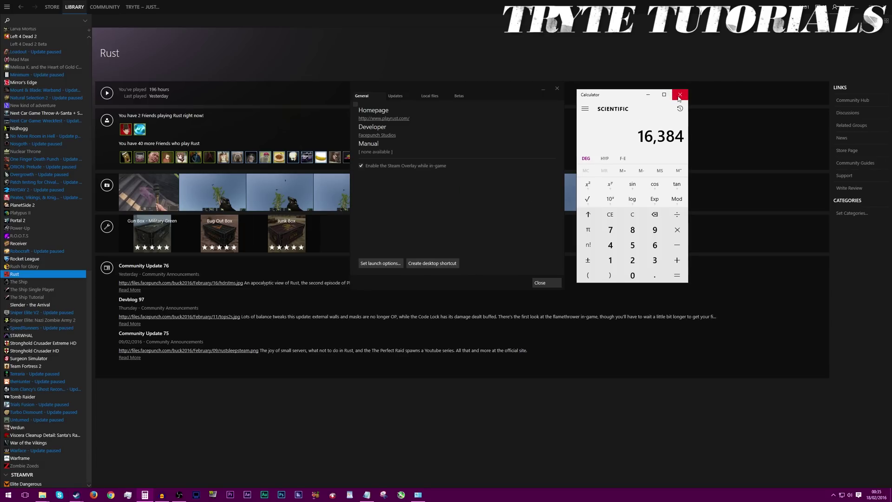
pyautogui.click(681, 94)
pyautogui.click(557, 88)
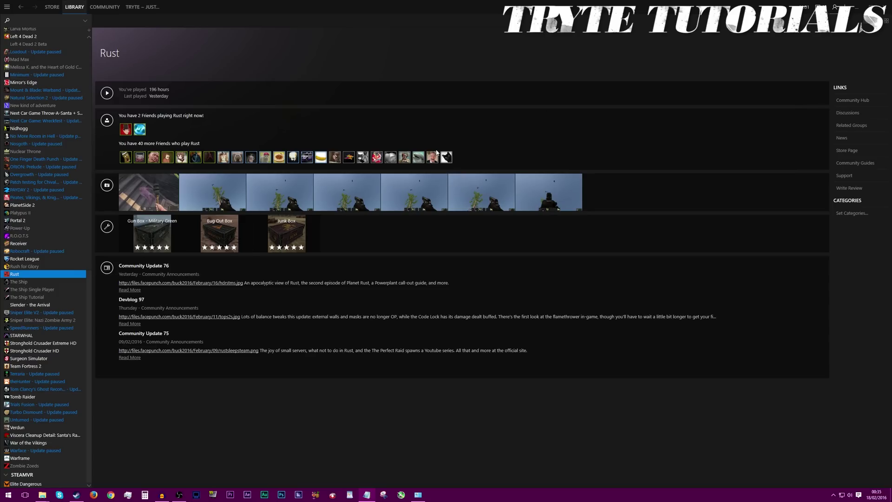
# Open Rust's cfg folder at R:\Games\steamapps\common\Rust\cfg.
pyautogui.rightClick(55, 274)
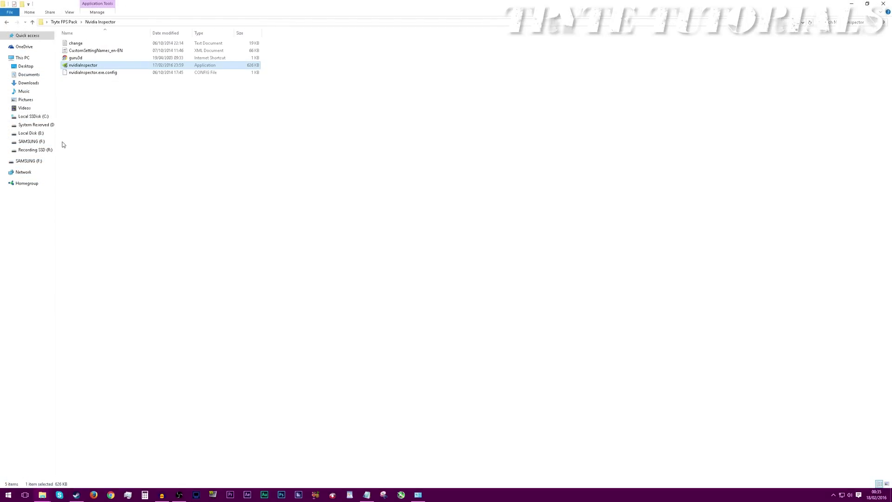
pyautogui.click(48, 150)
pyautogui.doubleClick(154, 60)
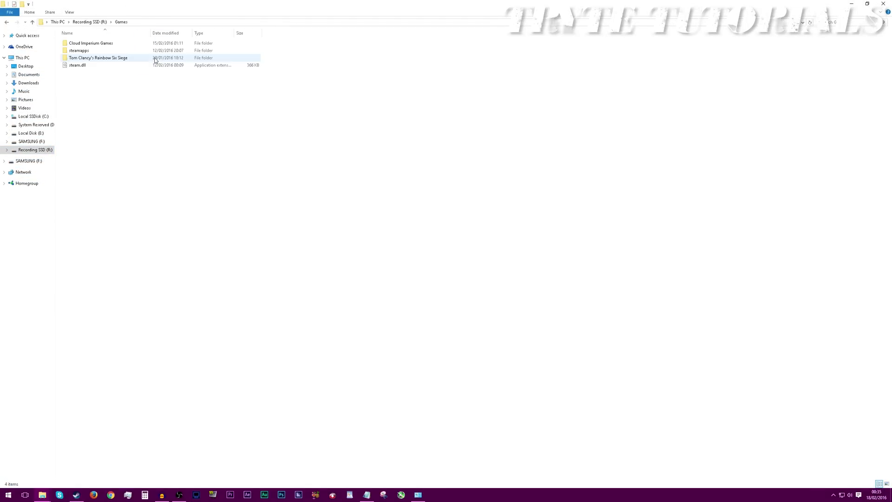
pyautogui.doubleClick(94, 64)
pyautogui.doubleClick(86, 43)
pyautogui.doubleClick(89, 79)
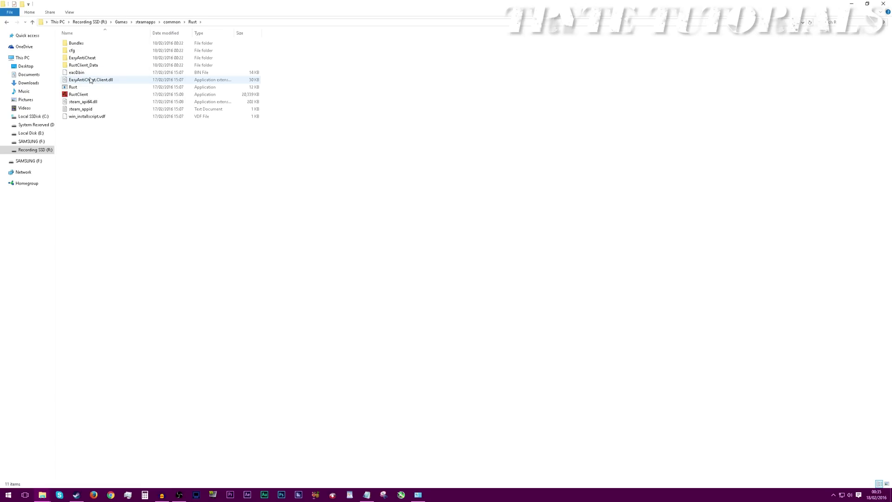
pyautogui.doubleClick(93, 52)
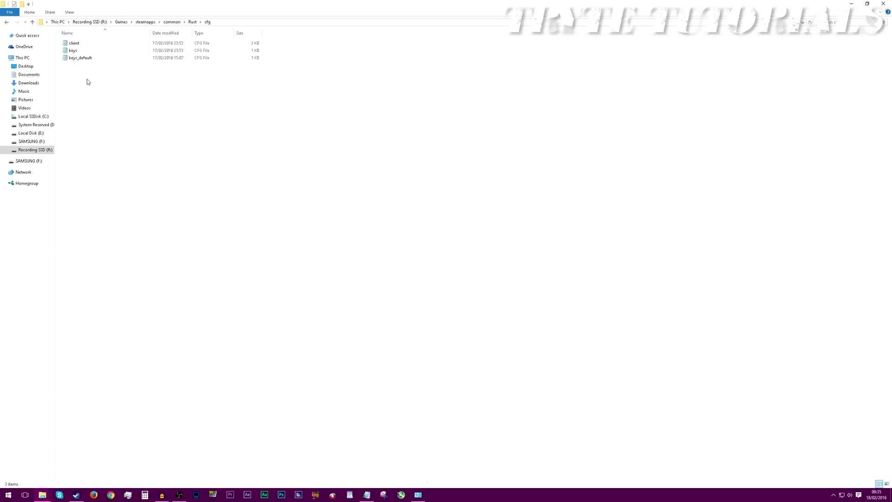
# Select the client, keys and keys_default config files and clear windows to reveal the desktop.
pyautogui.moveTo(87, 93); pyautogui.dragTo(105, 44)
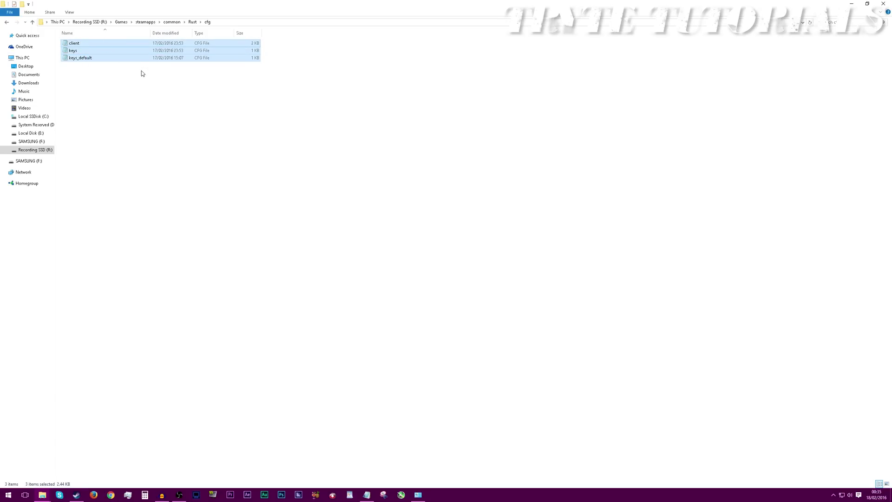
pyautogui.moveTo(614, 4); pyautogui.dragTo(538, 45)
pyautogui.click(858, 7)
# Paste the config backups onto the desktop and open the Tryte FPS Pack's Game Config folder.
pyautogui.click(253, 194)
pyautogui.hotkey('ctrl', 'v')
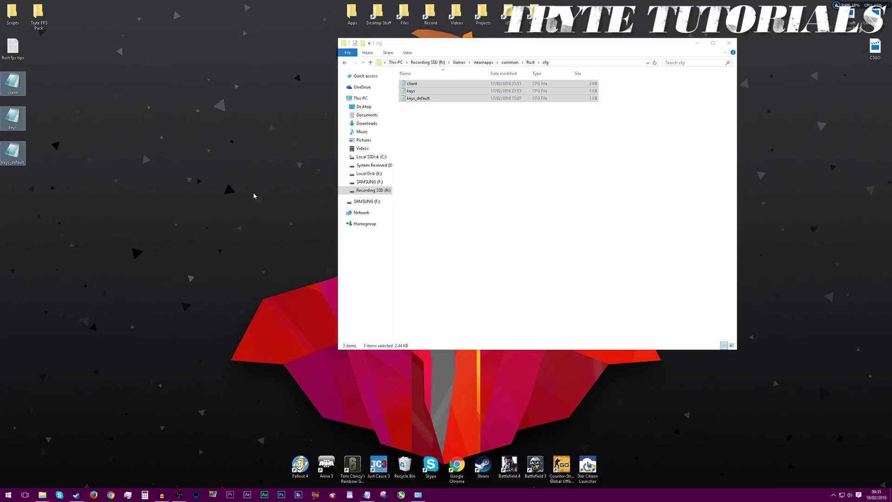
pyautogui.doubleClick(38, 16)
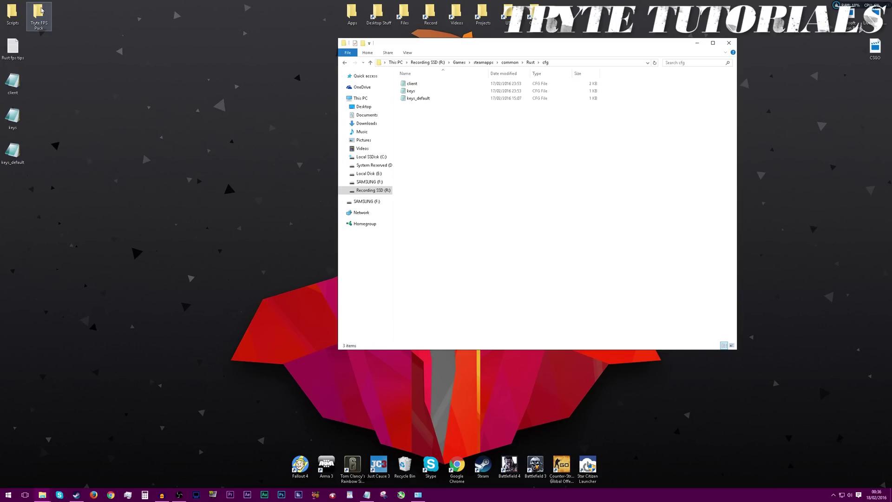
pyautogui.doubleClick(450, 105)
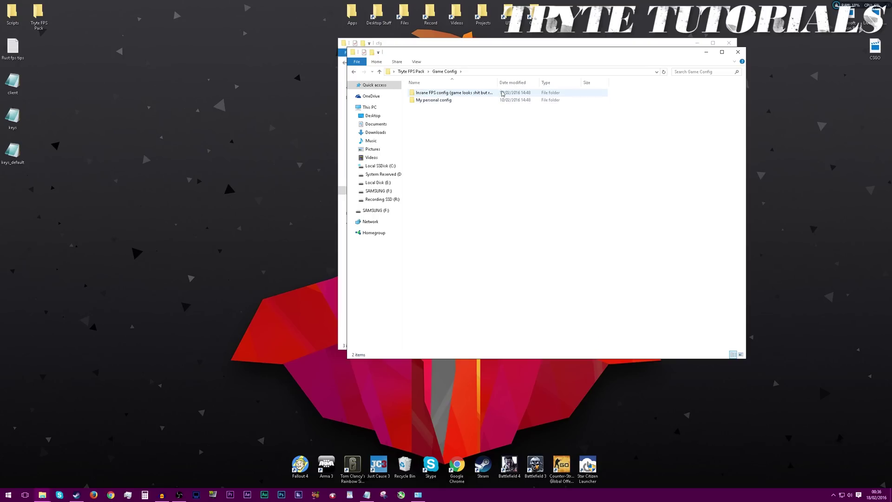
pyautogui.moveTo(497, 82); pyautogui.dragTo(528, 83)
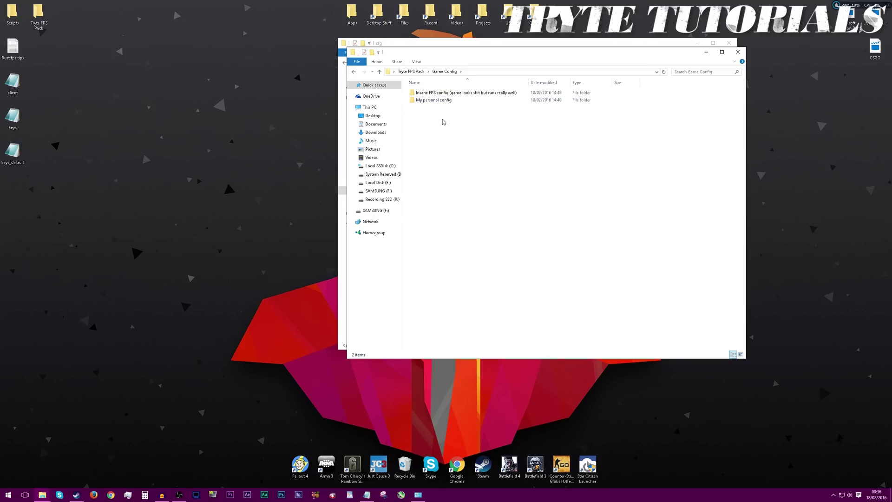
# Look into the Insane FPS config folder, then open My personal config instead.
pyautogui.click(436, 101)
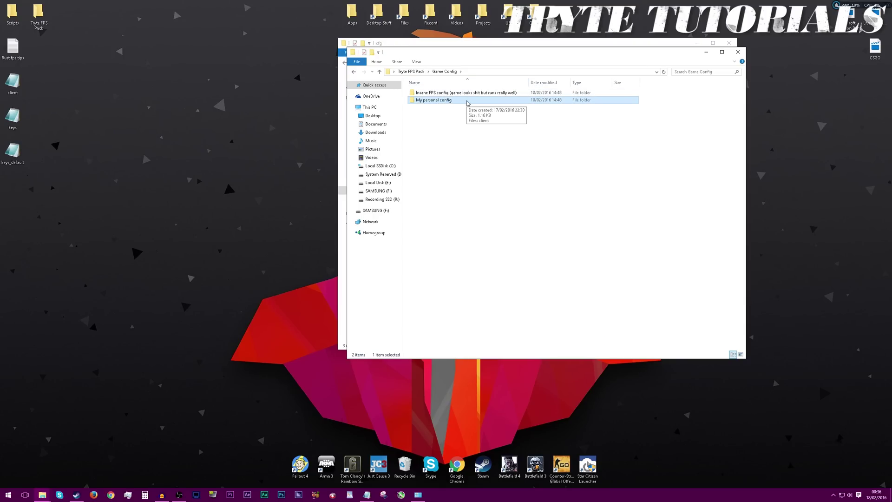
pyautogui.click(442, 94)
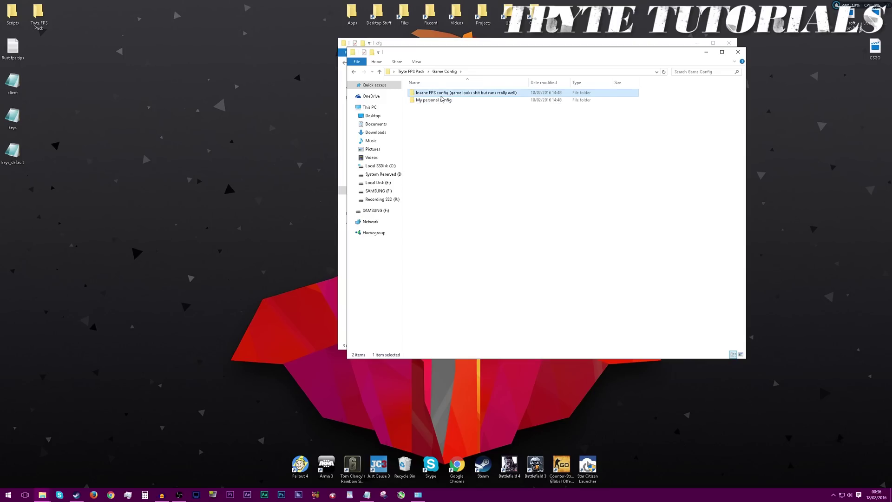
pyautogui.doubleClick(473, 93)
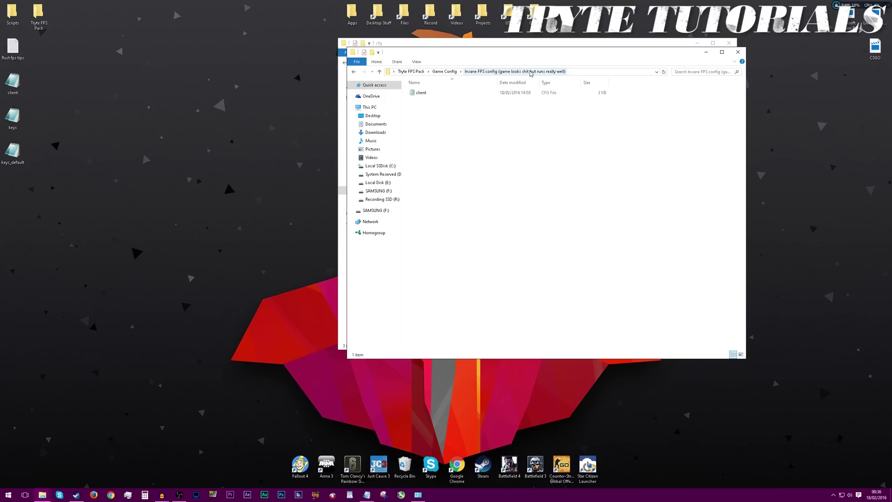
pyautogui.hotkey('alt', 'Left')
pyautogui.click(430, 101)
pyautogui.doubleClick(430, 102)
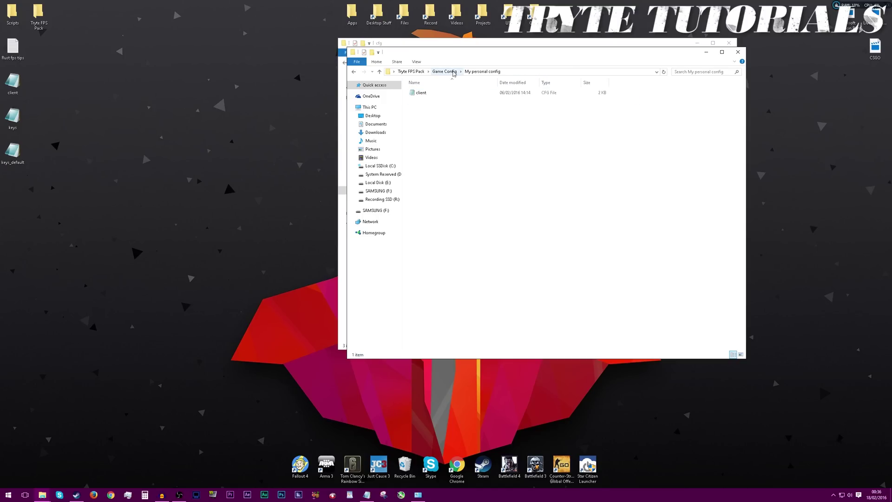
# Copy its client config into Rust's cfg folder, replacing the existing file.
pyautogui.click(432, 93)
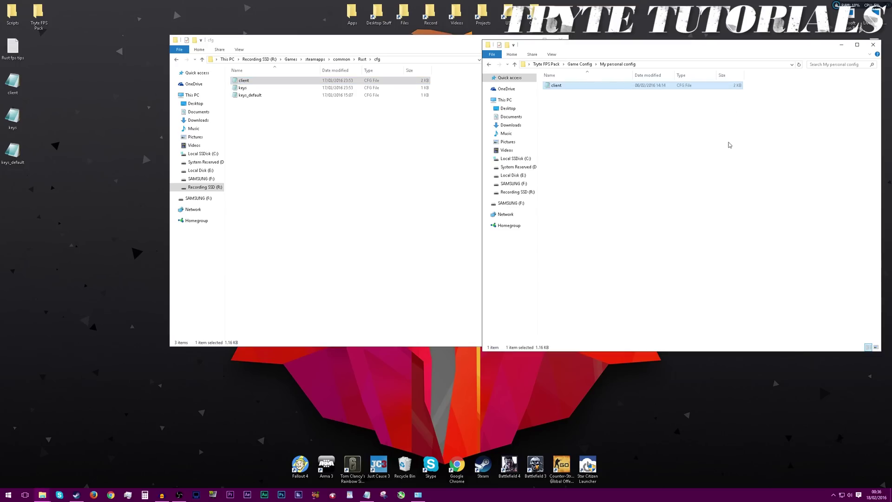
pyautogui.click(729, 145)
pyautogui.click(590, 91)
pyautogui.moveTo(582, 90); pyautogui.dragTo(299, 135)
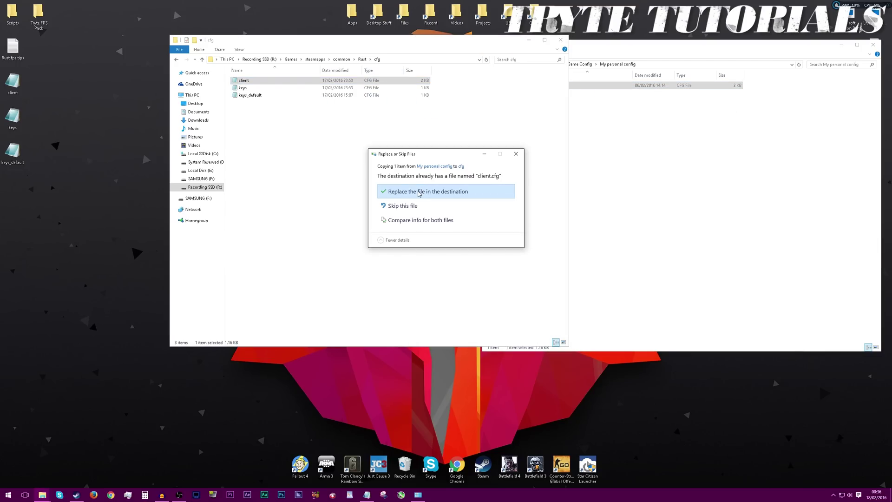
pyautogui.click(419, 193)
pyautogui.press('super+d')
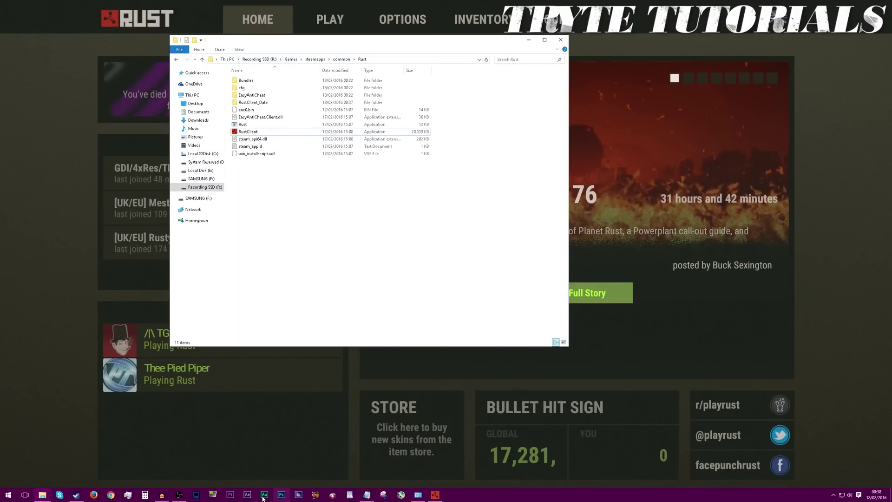
# Set RustClient.exe to High priority in Task Manager's Details view.
pyautogui.click(129, 495)
pyautogui.moveTo(627, 166); pyautogui.dragTo(415, 76)
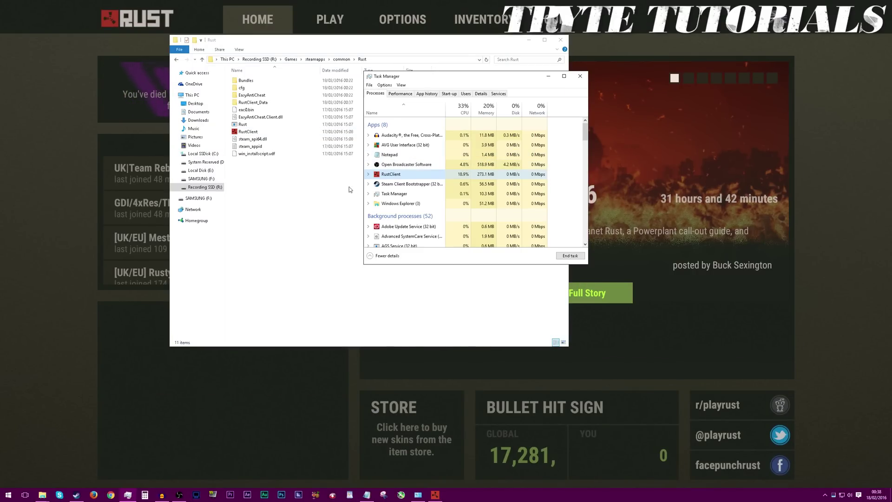
pyautogui.rightClick(411, 176)
pyautogui.click(432, 215)
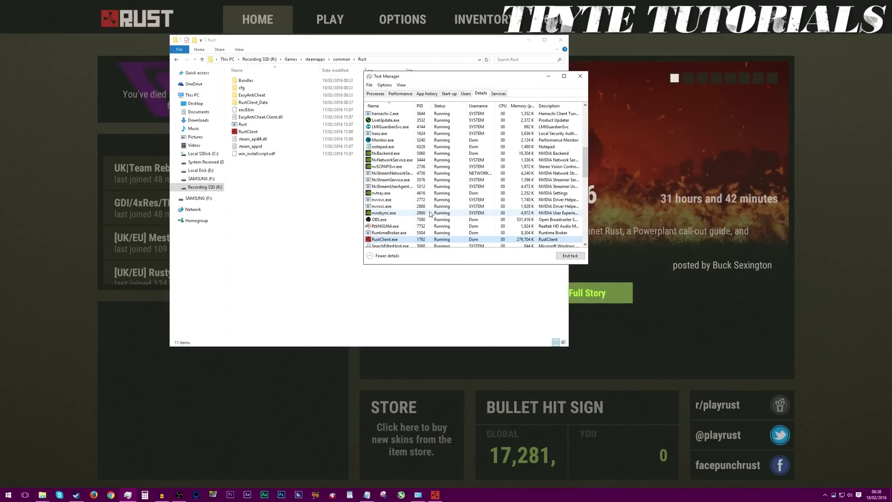
pyautogui.rightClick(391, 241)
pyautogui.moveTo(424, 263)
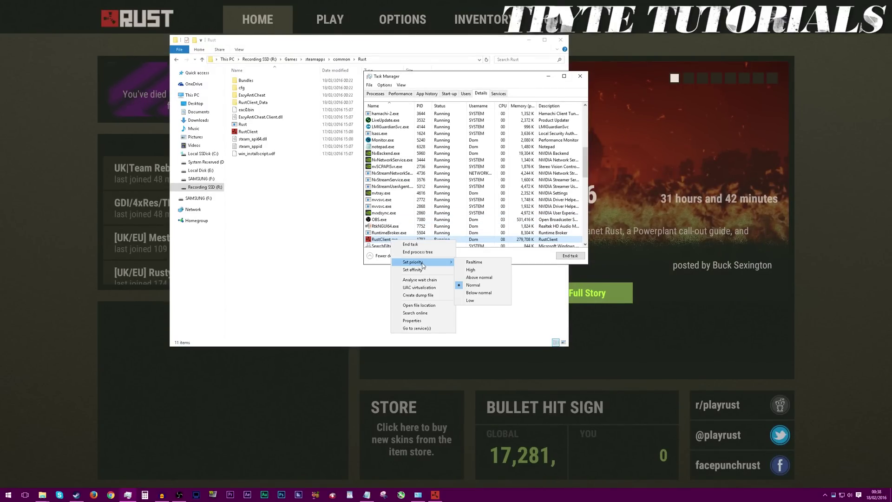
pyautogui.click(471, 270)
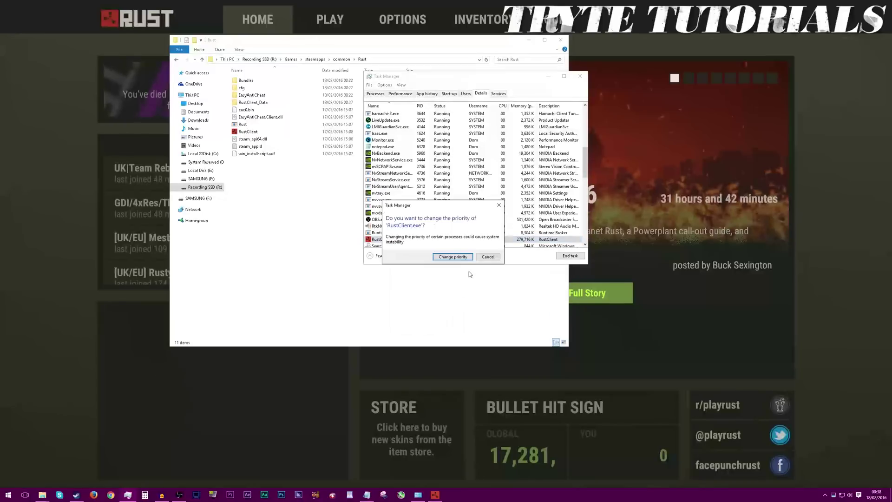
pyautogui.click(454, 256)
# Verify High priority is set, then close Task Manager and the Rust folder window.
pyautogui.rightClick(385, 241)
pyautogui.moveTo(416, 264)
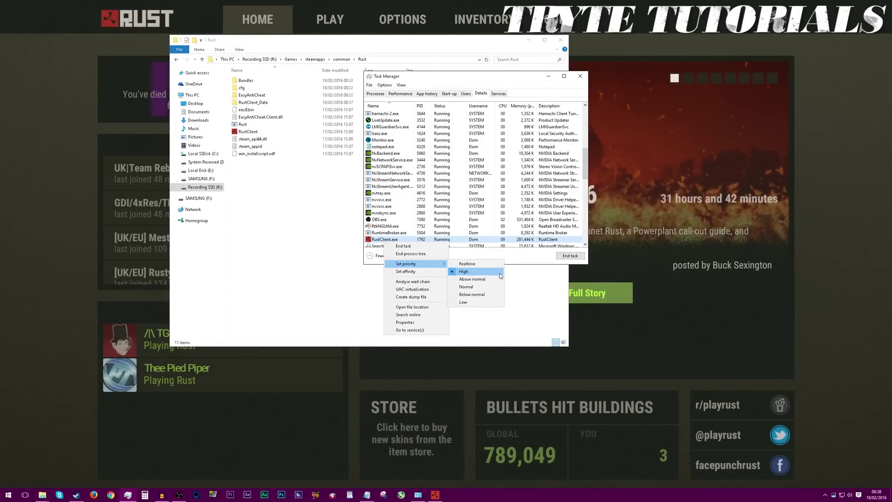
pyautogui.click(528, 255)
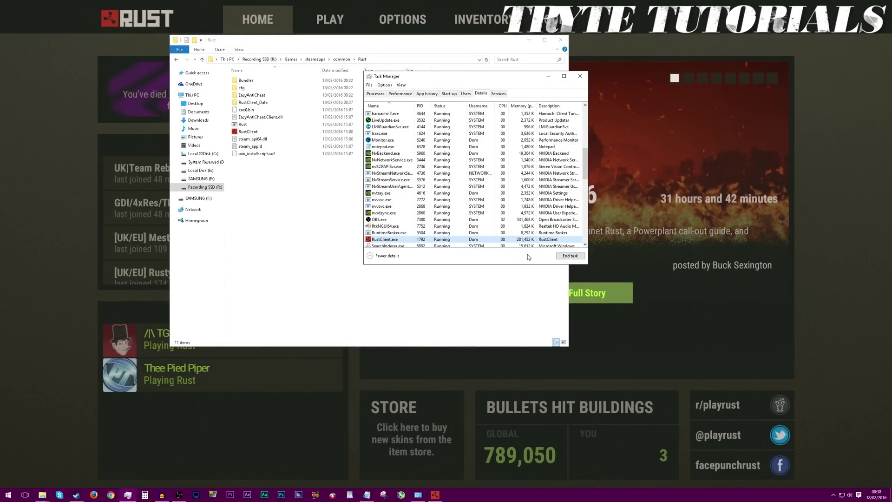
pyautogui.click(580, 76)
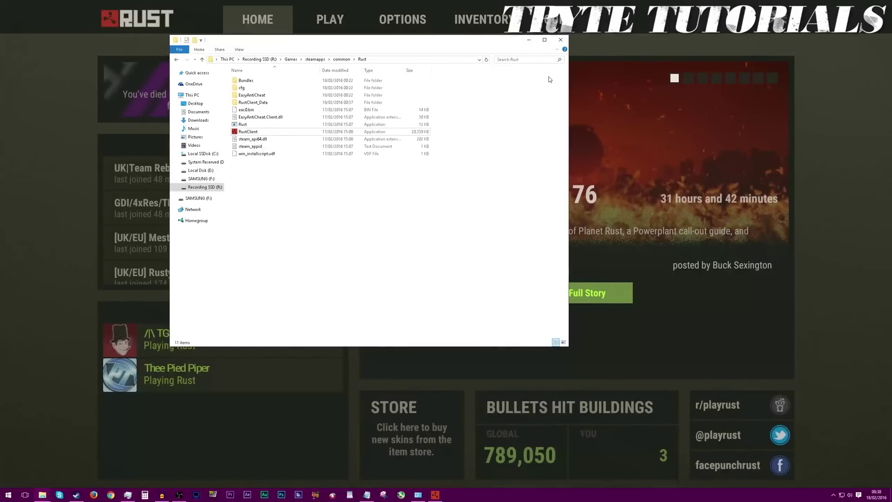
pyautogui.click(534, 40)
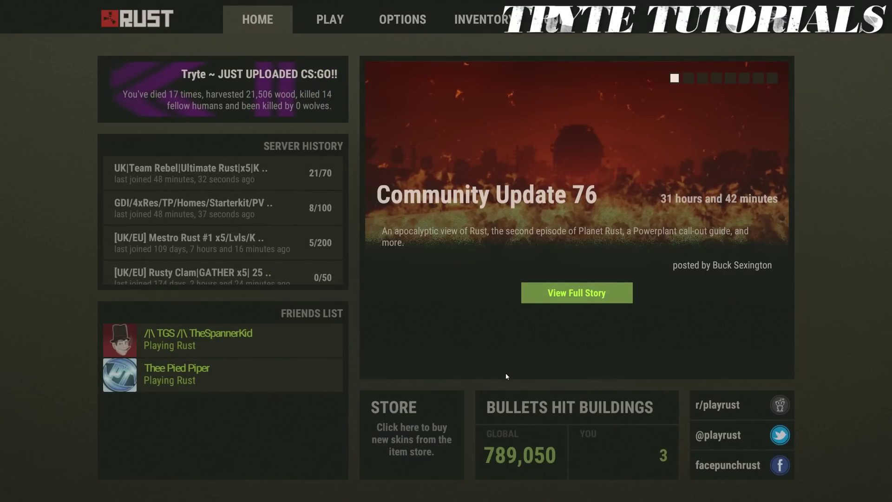
# Resume the game and walk in several directions across the field, looking toward the horizon.
pyautogui.press('Escape')
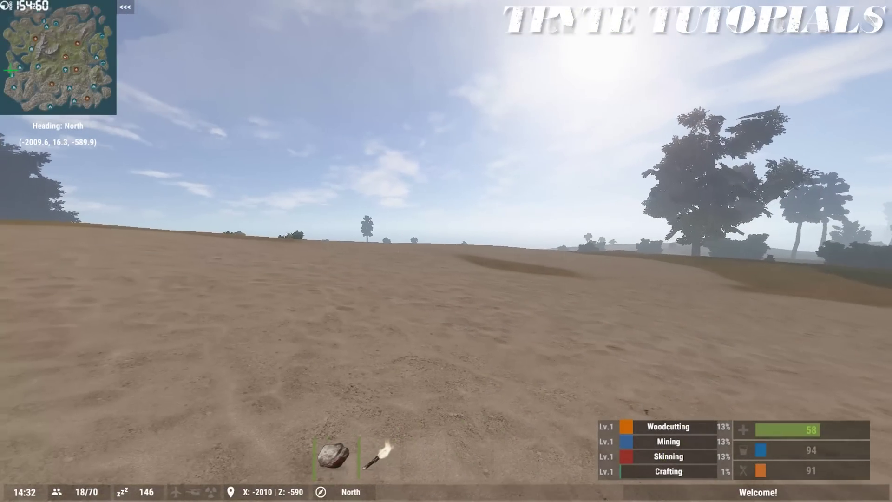
pyautogui.press('w')
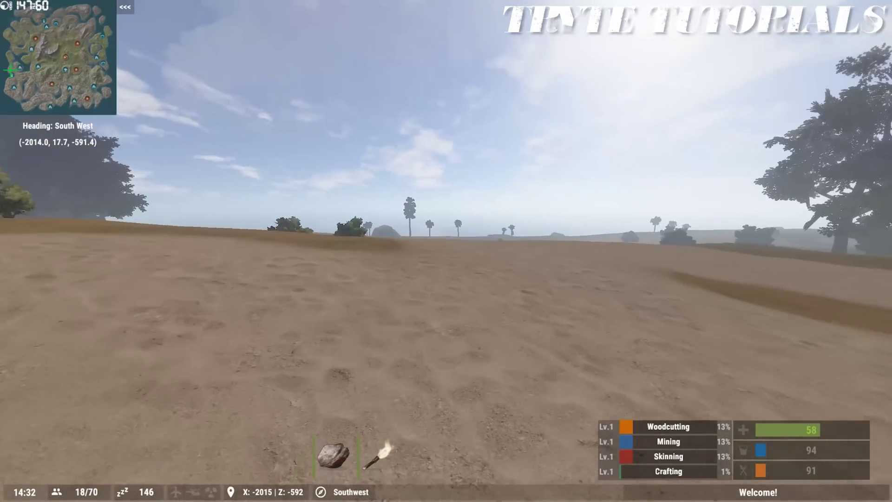
pyautogui.press('w')
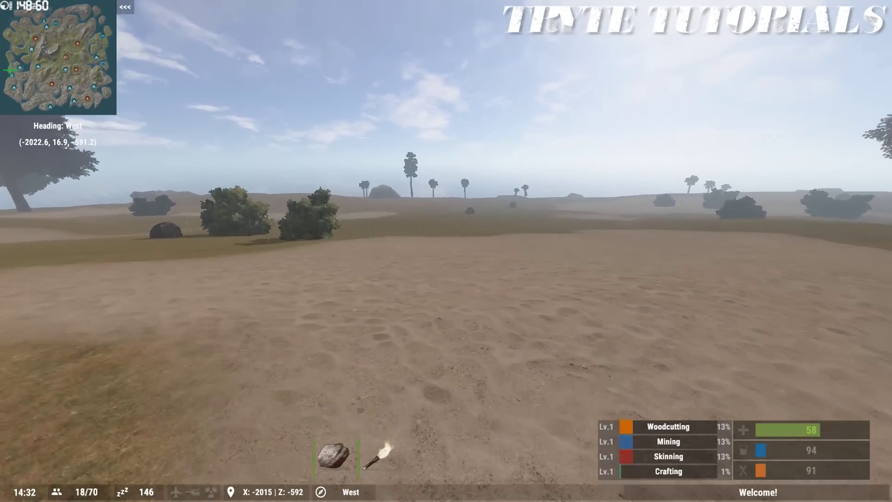
pyautogui.press('w')
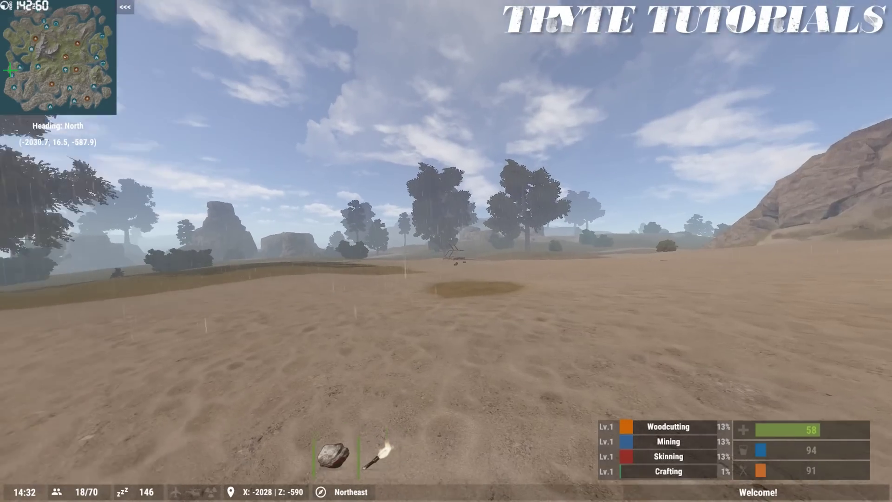
pyautogui.press('w')
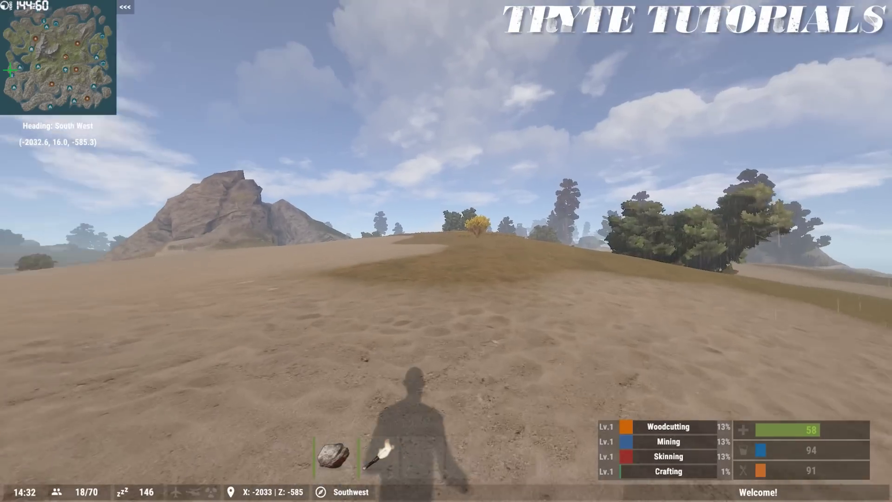
pyautogui.press('w')
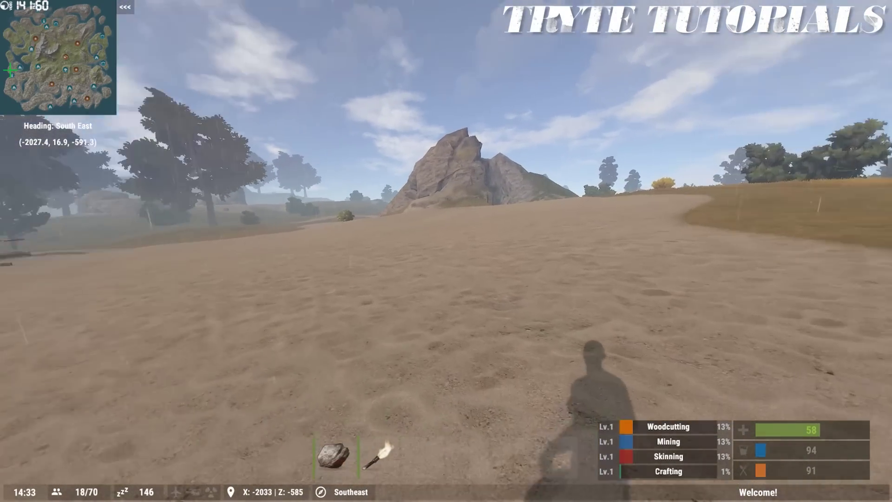
pyautogui.press('w')
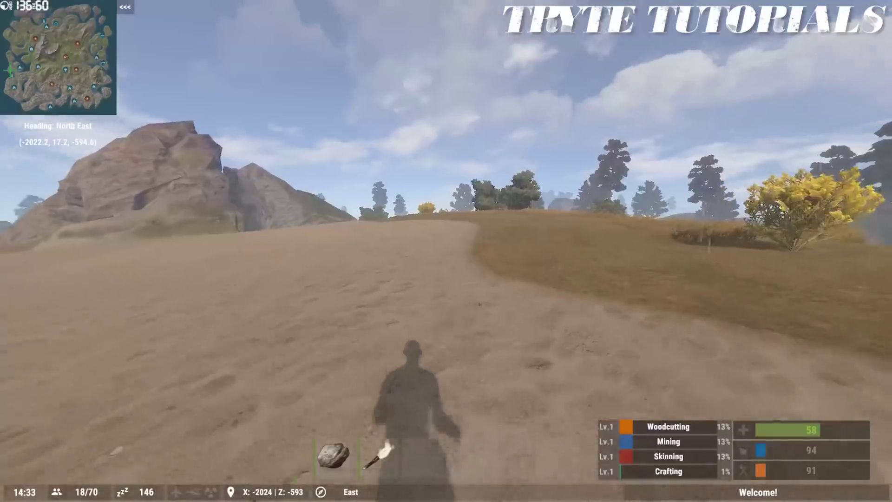
pyautogui.press('w')
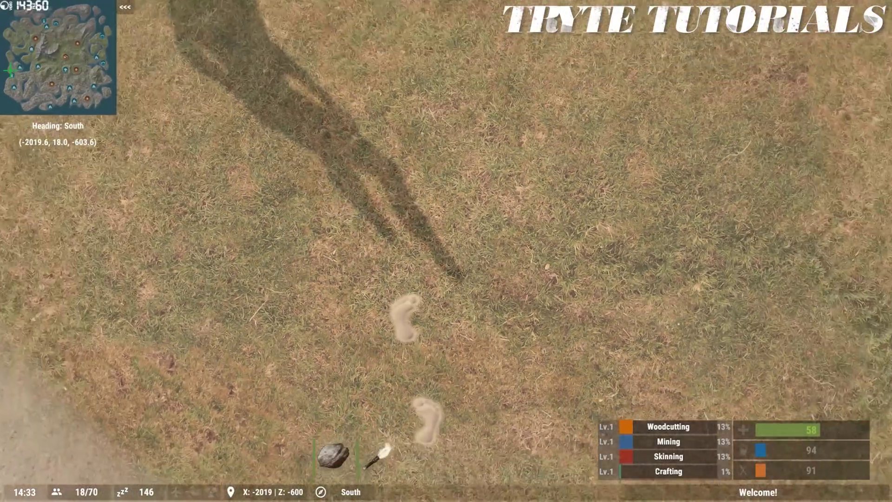
pyautogui.press('w')
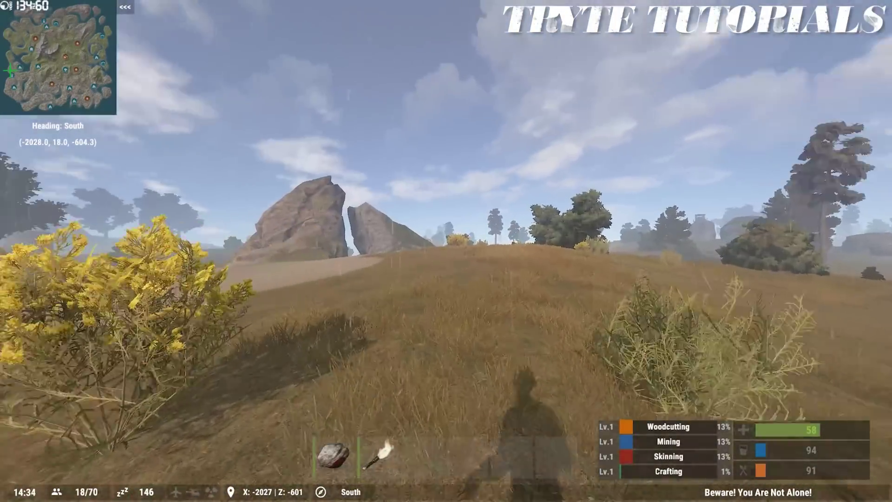
pyautogui.press('w')
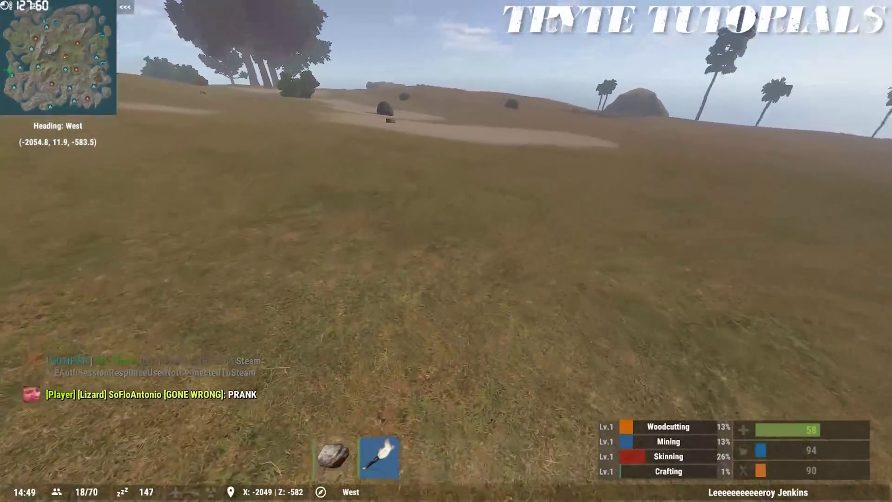
pyautogui.press('w')
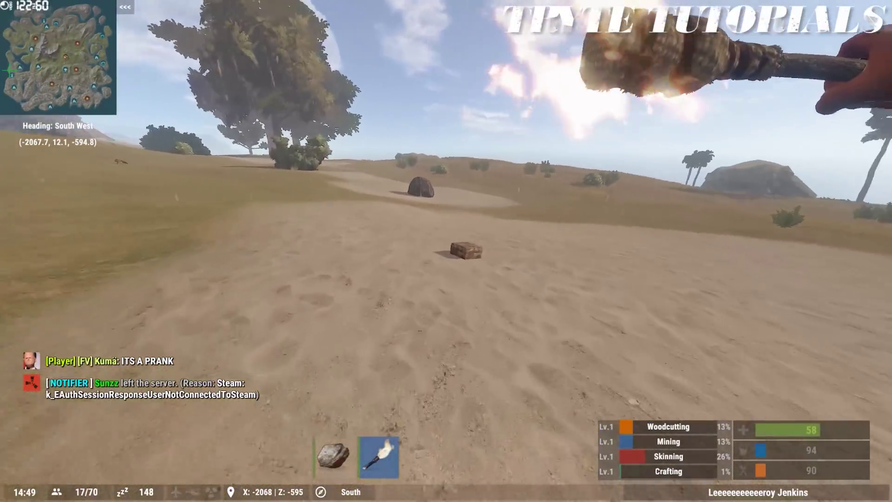